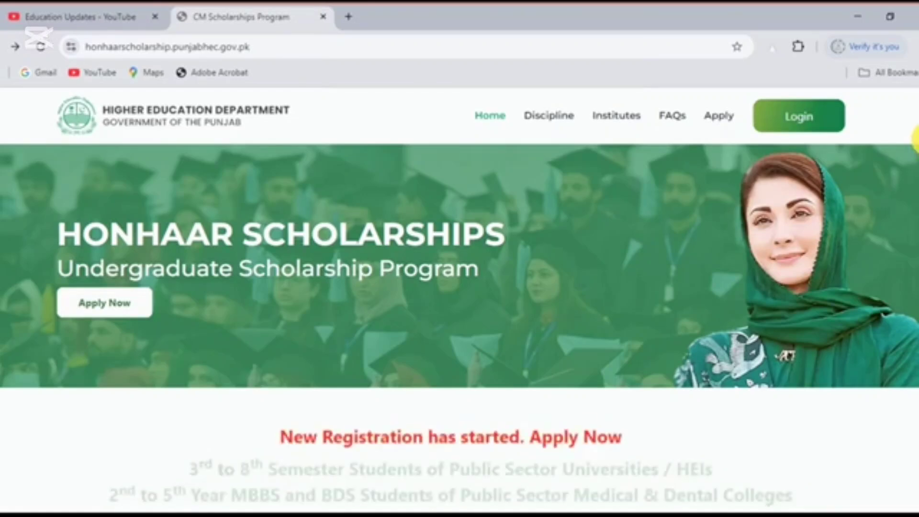
# Step: Review the scholarship coverage and the eligible semesters and years in the new registration notice on the Honhaar Scholarships home page
pyautogui.scroll(-5, 915, 139)
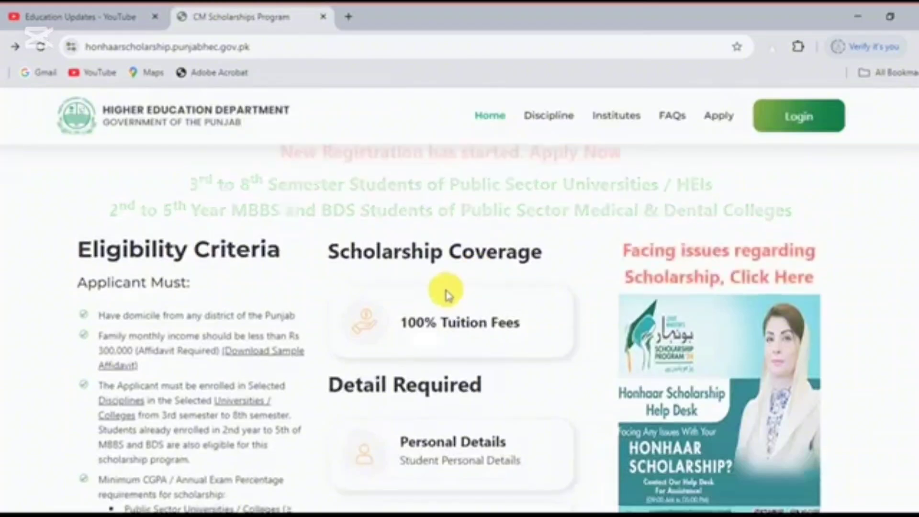
pyautogui.scroll(5, 445, 294)
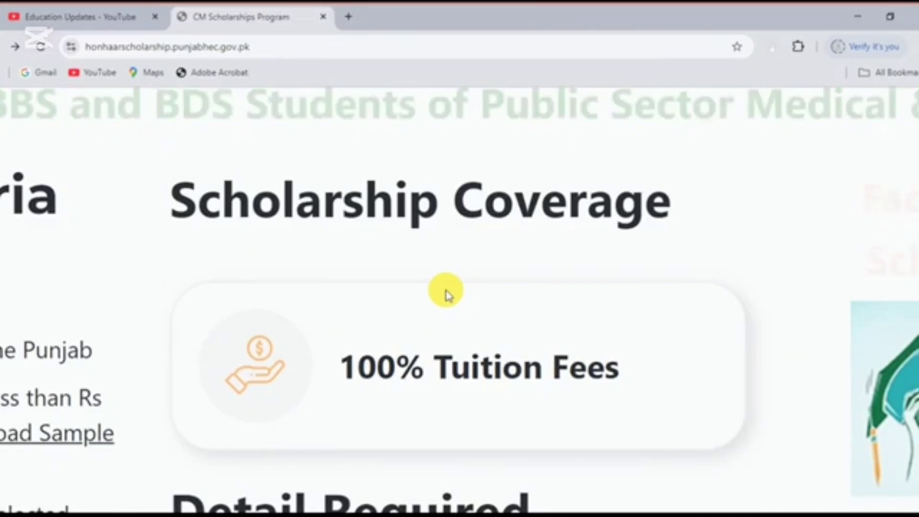
pyautogui.moveTo(341, 355); pyautogui.dragTo(621, 356)
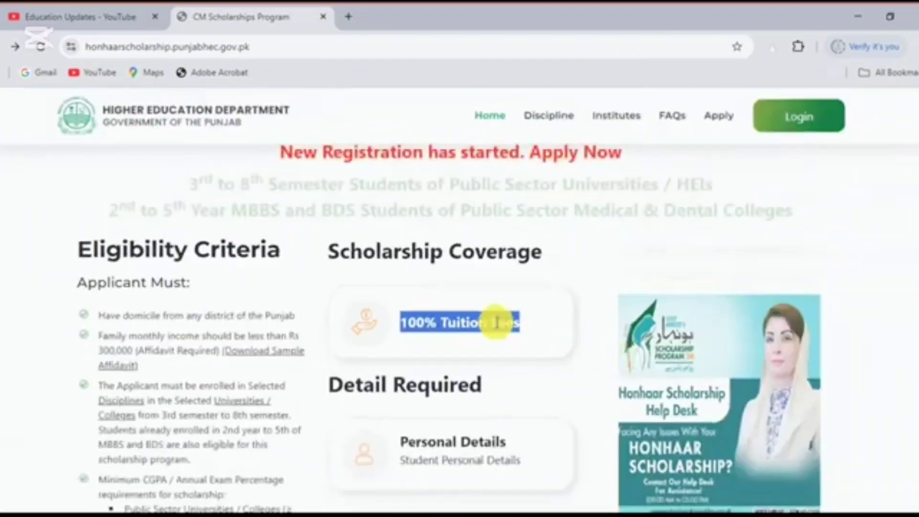
pyautogui.click(564, 367)
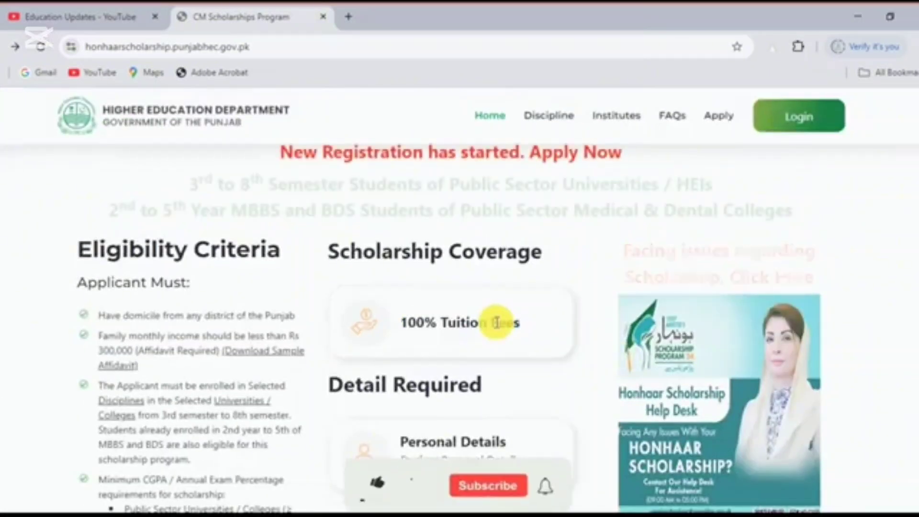
pyautogui.scroll(3, 904, 201)
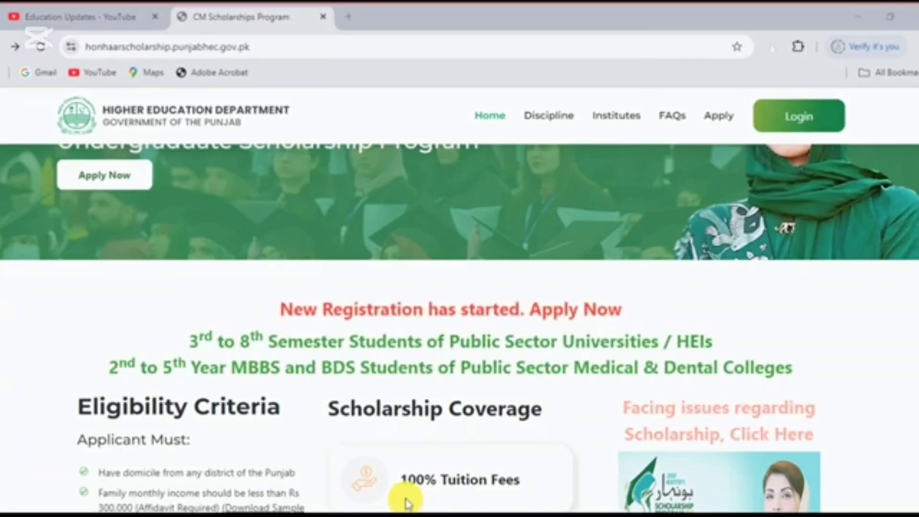
pyautogui.moveTo(160, 318)
pyautogui.mouseDown()
pyautogui.moveTo(745, 342)
pyautogui.moveTo(814, 363)
pyautogui.moveTo(748, 359)
pyautogui.mouseUp()
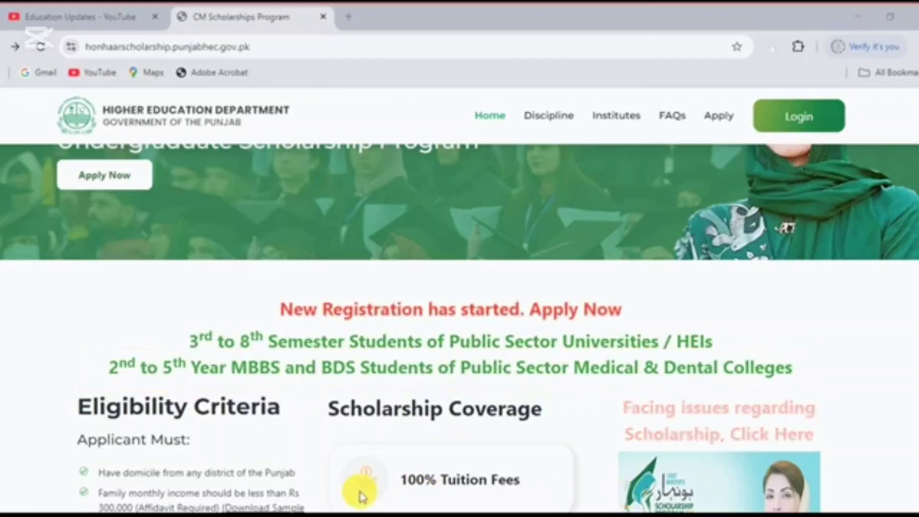
# Step: Look through the Detail Required section covering personal, educational and socio-economic details
pyautogui.scroll(-7, 580, 361)
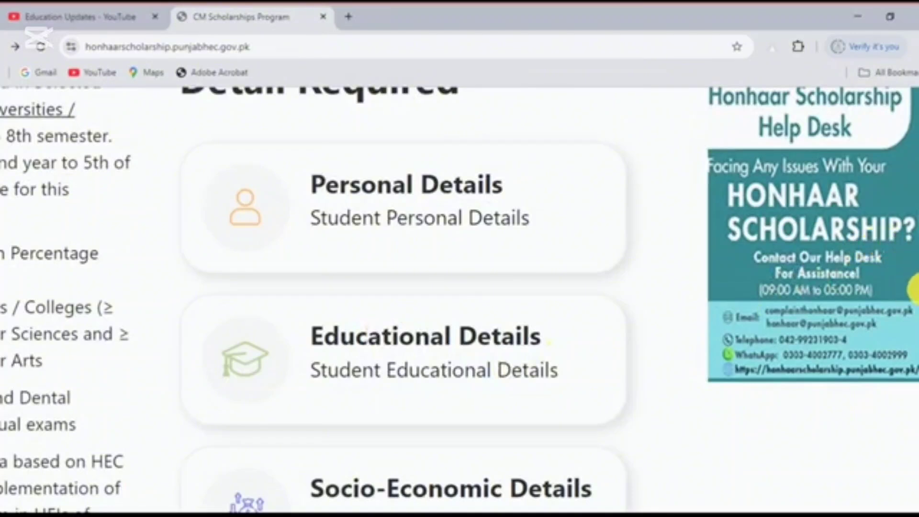
pyautogui.scroll(-1, 916, 287)
pyautogui.scroll(2, 460, 299)
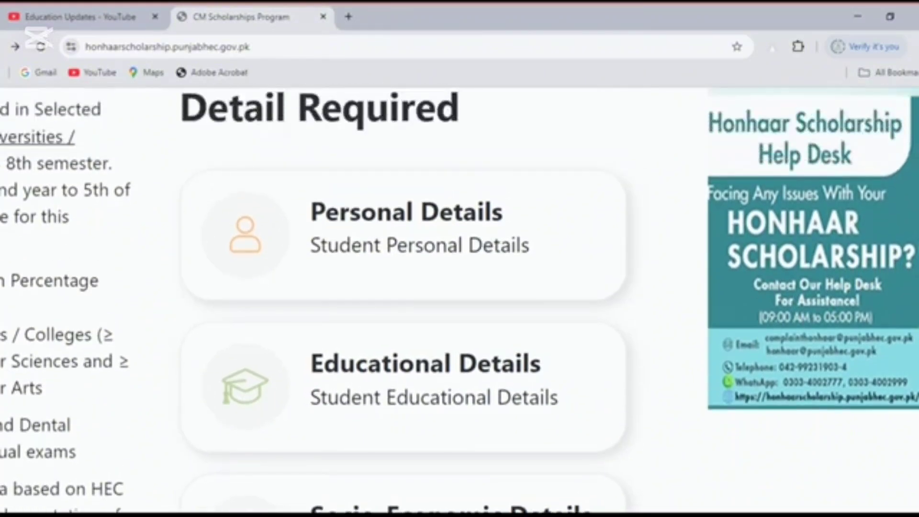
pyautogui.scroll(2, 344, 242)
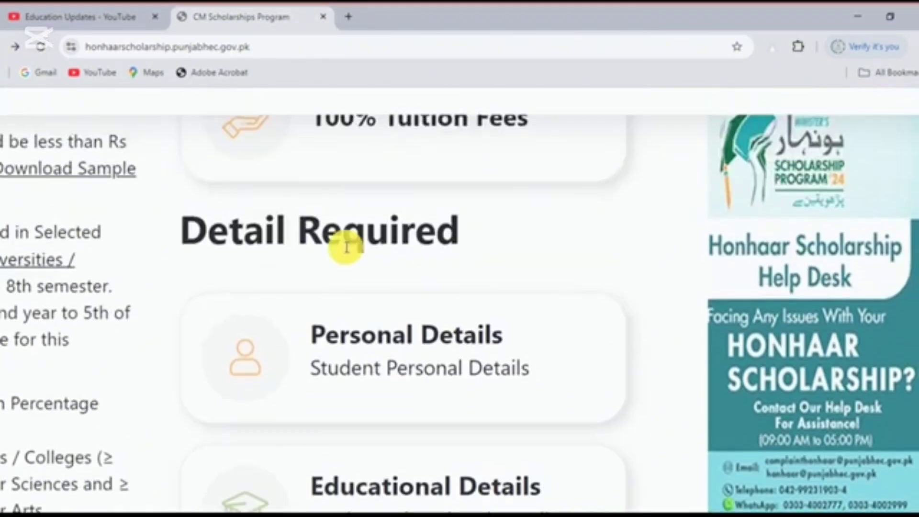
pyautogui.scroll(3, 191, 293)
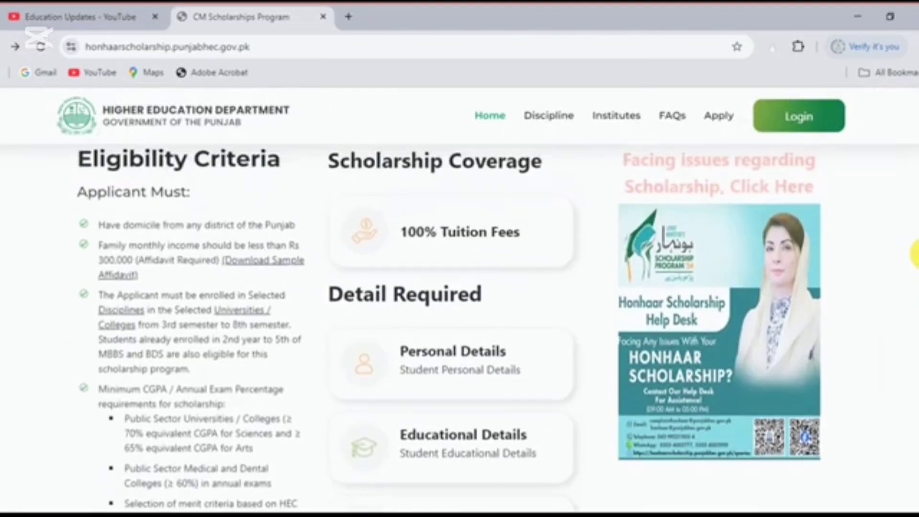
# Step: Examine the domicile and family monthly income requirements in the Eligibility Criteria
pyautogui.scroll(5, 55, 273)
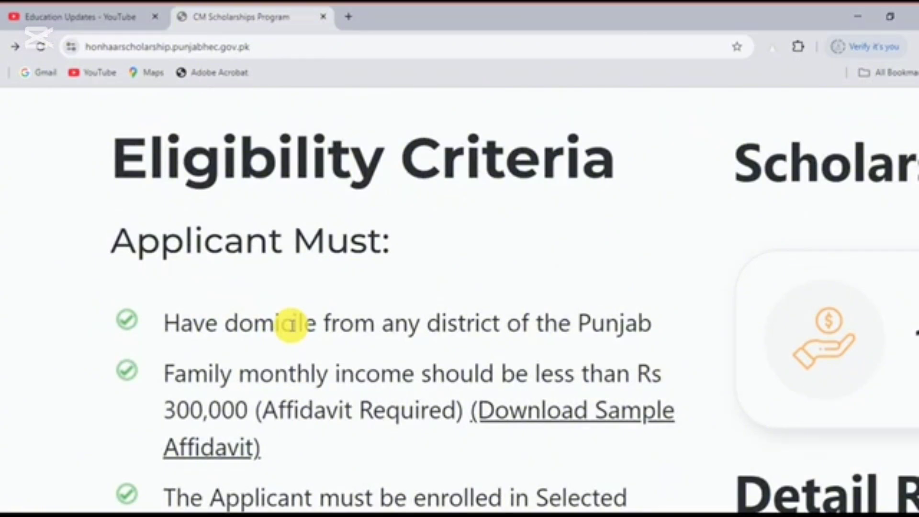
pyautogui.moveTo(167, 371); pyautogui.dragTo(306, 447)
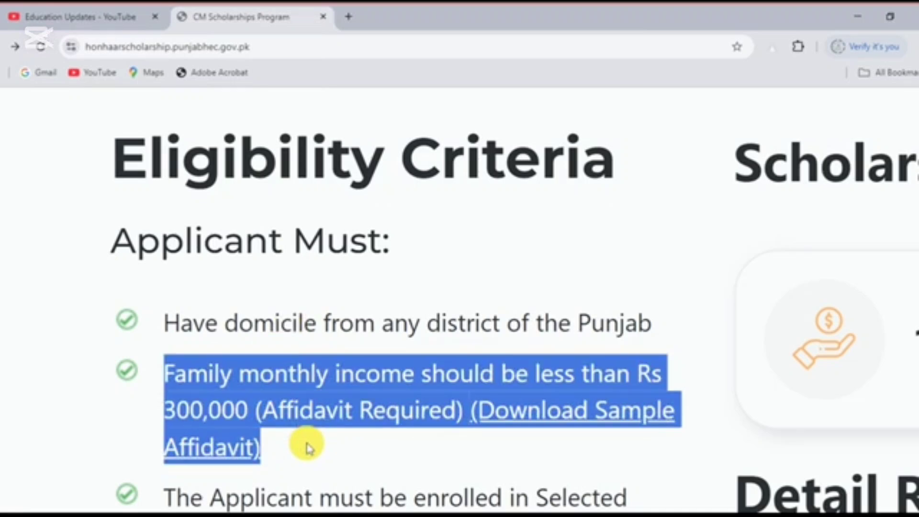
pyautogui.click(306, 446)
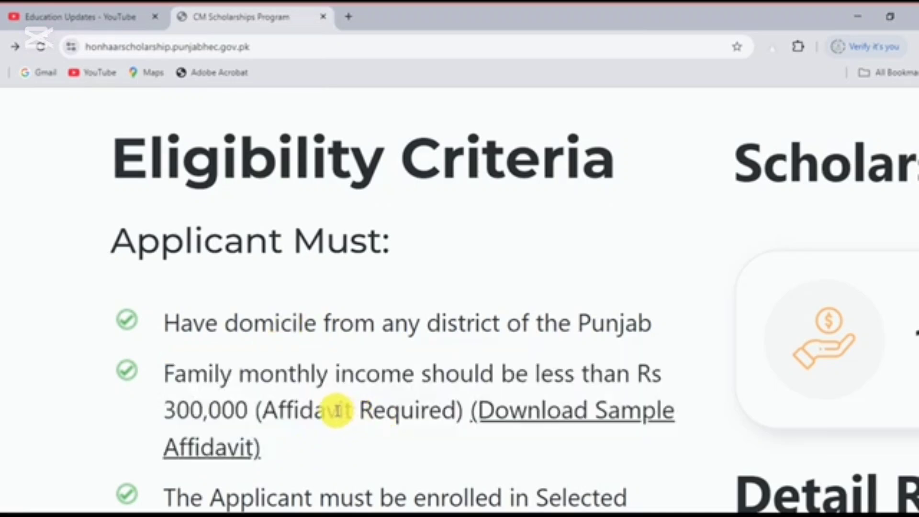
# Step: Download the sample affidavit linked in the family income requirement and open the downloaded document
pyautogui.moveTo(279, 410); pyautogui.dragTo(426, 416)
pyautogui.rightClick(553, 410)
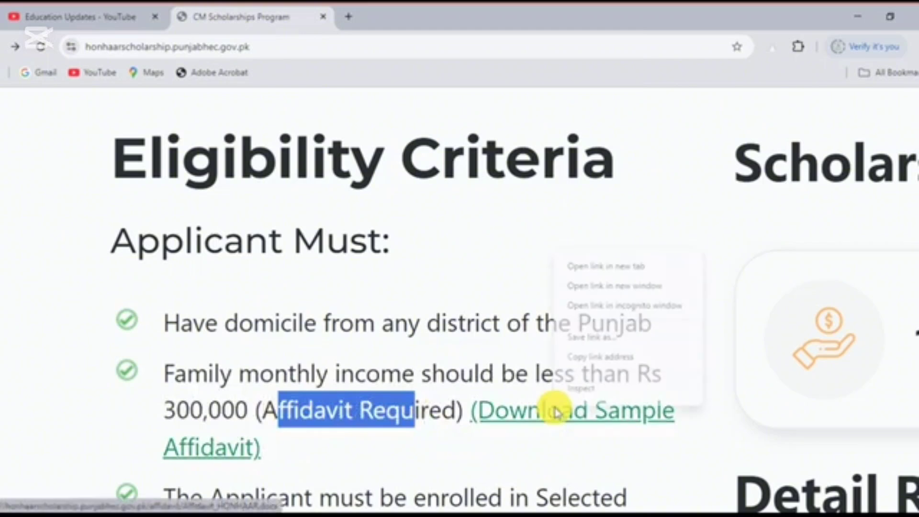
pyautogui.press('Escape')
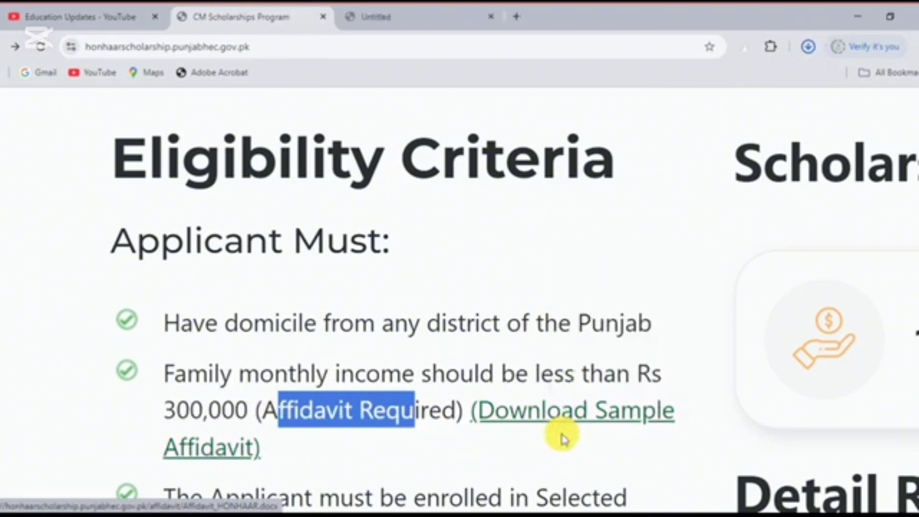
pyautogui.click(595, 415)
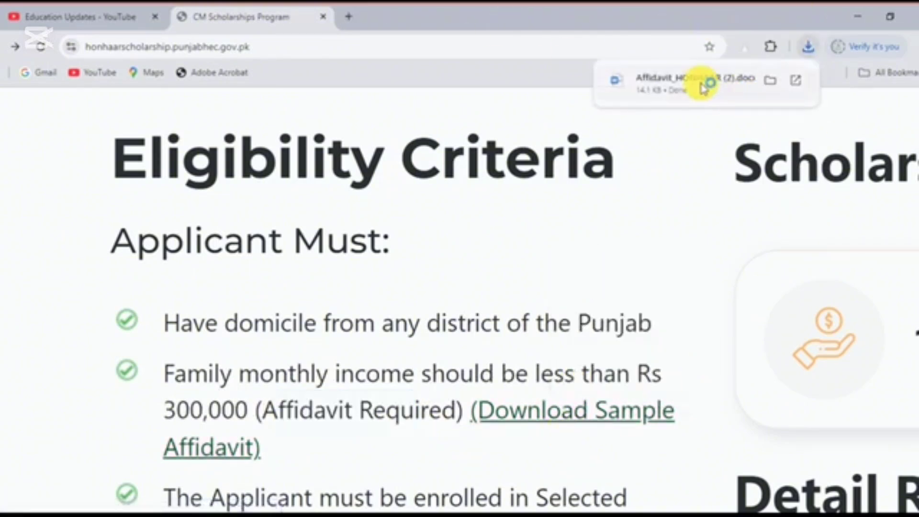
pyautogui.click(704, 84)
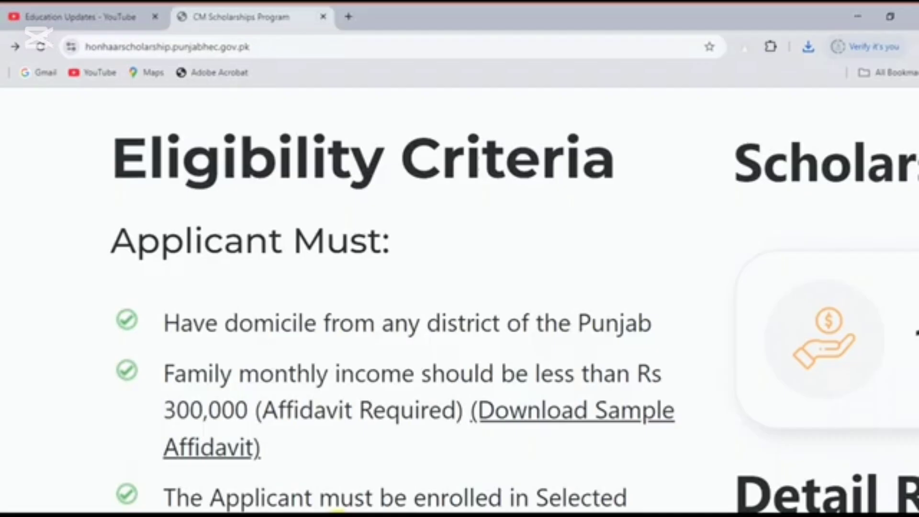
# Step: Open the Disciplines and Universities / Colleges links from the enrolment requirement in separate new tabs
pyautogui.scroll(-3, 371, 447)
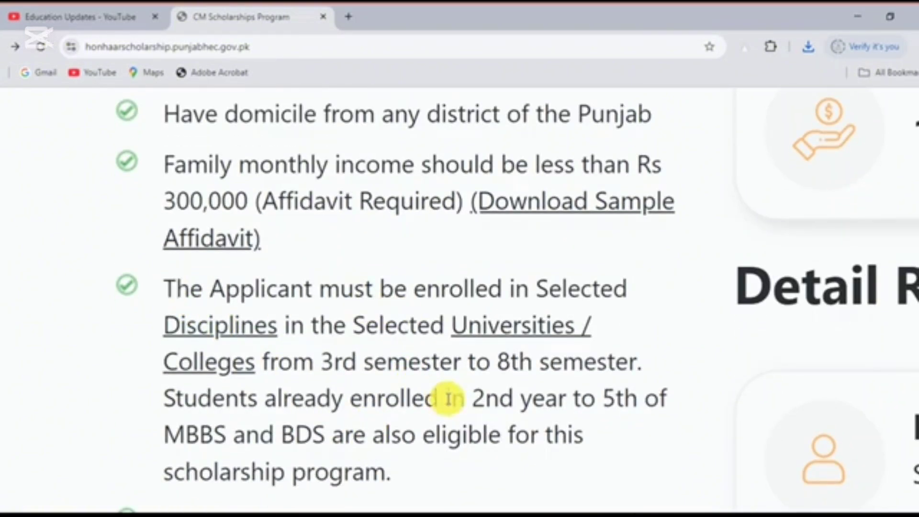
pyautogui.rightClick(244, 332)
pyautogui.click(293, 346)
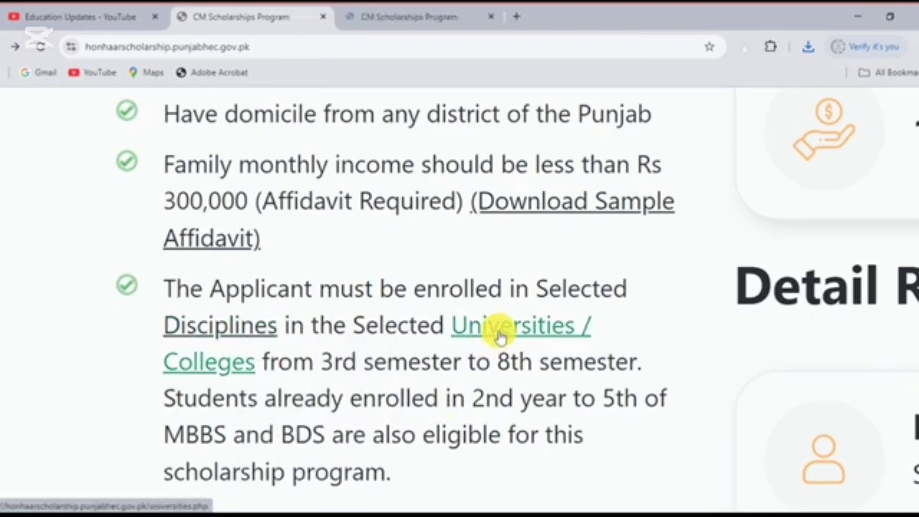
pyautogui.rightClick(504, 335)
pyautogui.click(531, 349)
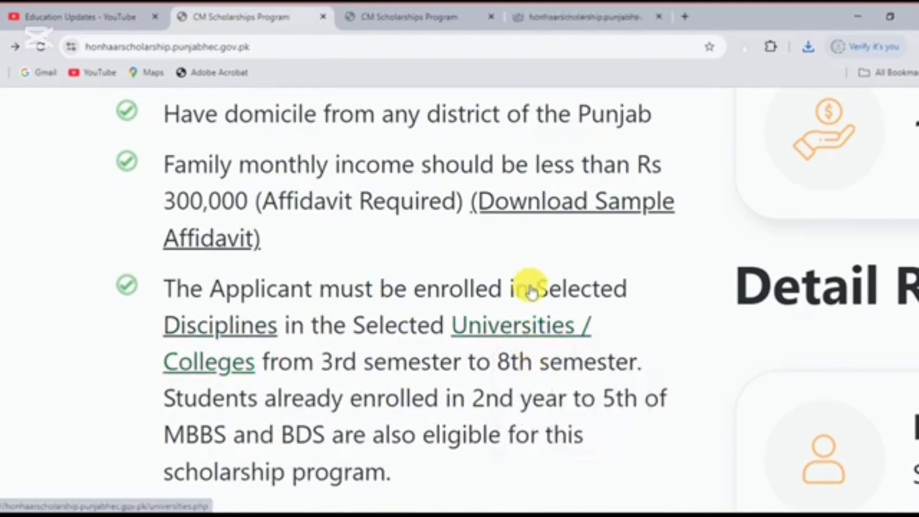
# Step: Switch to the disciplines page and read through the list of eligible disciplines
pyautogui.click(404, 21)
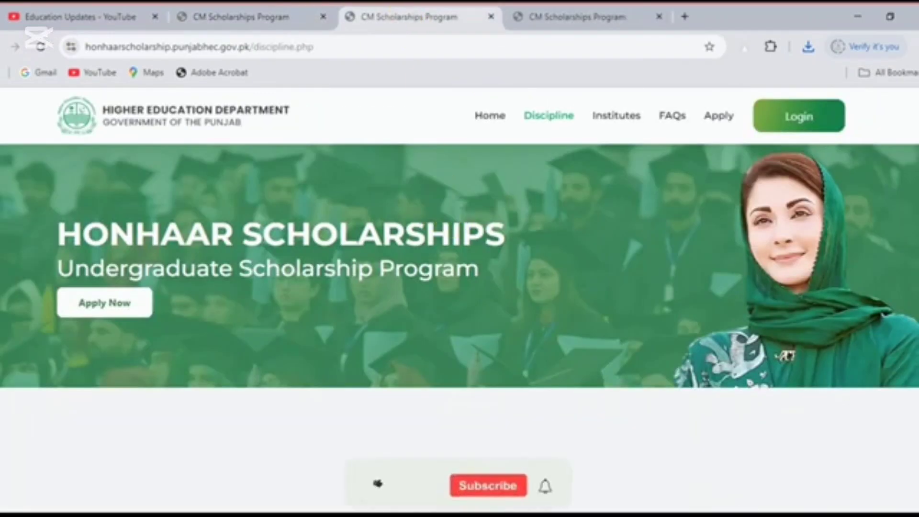
pyautogui.scroll(-5, 450, 220)
pyautogui.scroll(-3, 915, 244)
pyautogui.scroll(3, 914, 244)
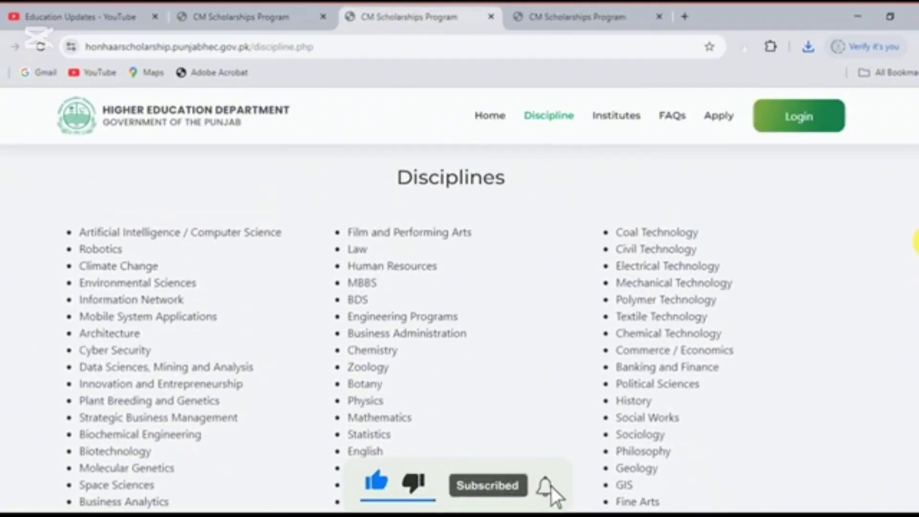
pyautogui.scroll(-1, 915, 243)
pyautogui.scroll(-3, 915, 244)
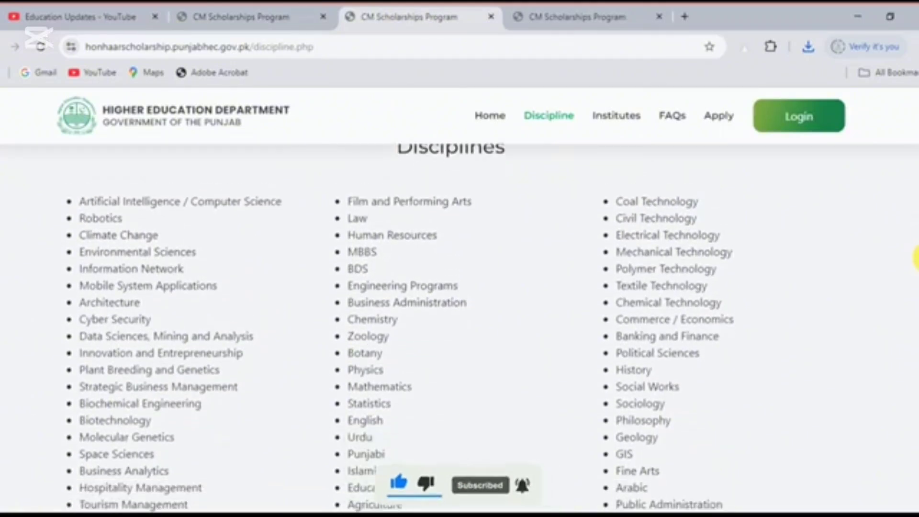
pyautogui.scroll(-1, 915, 297)
pyautogui.scroll(4, 915, 263)
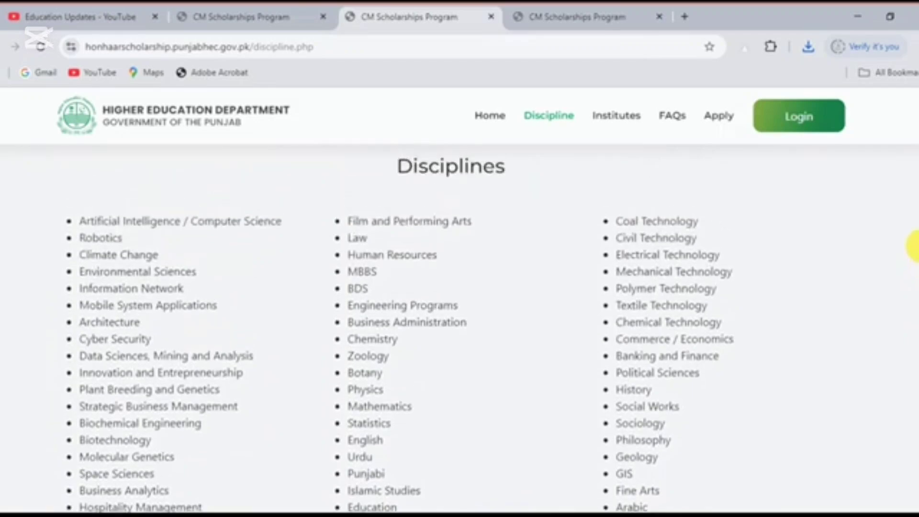
# Step: Switch to the institutes page and look through the universities listed by district
pyautogui.click(577, 19)
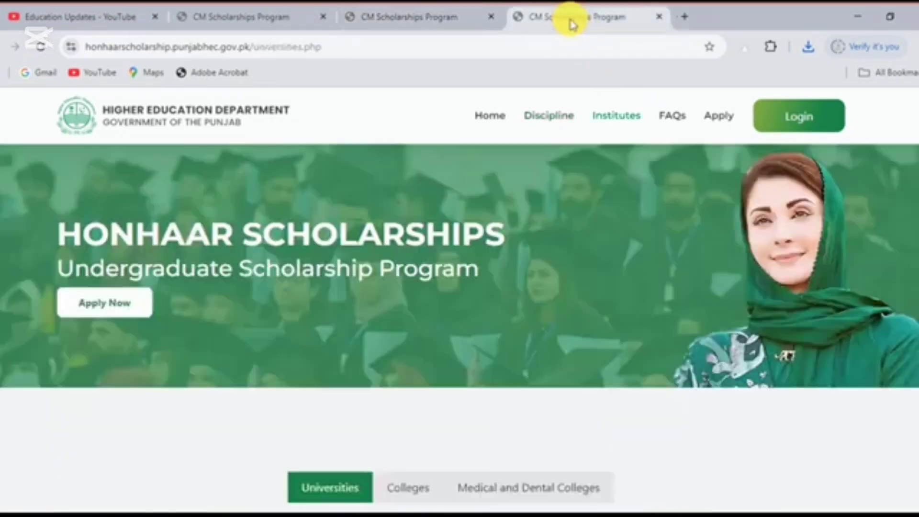
pyautogui.scroll(-10, 914, 272)
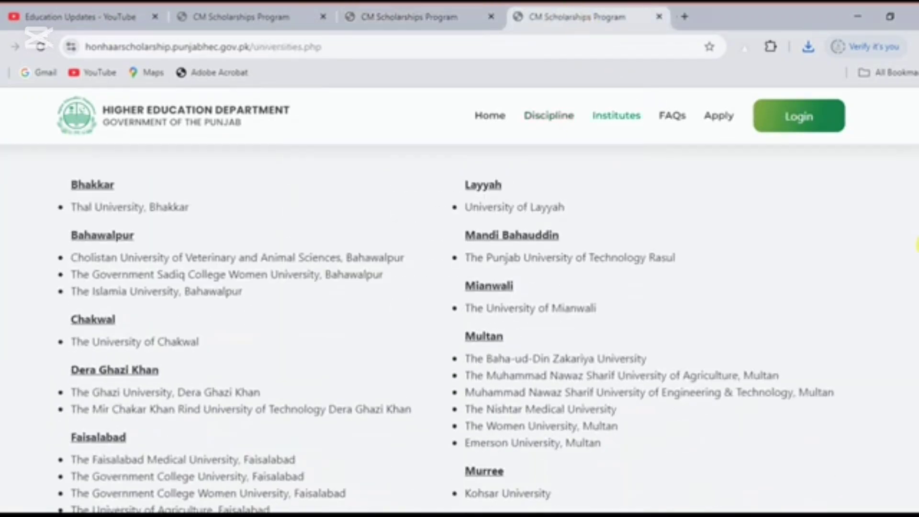
pyautogui.scroll(-8, 915, 273)
pyautogui.scroll(12, 914, 381)
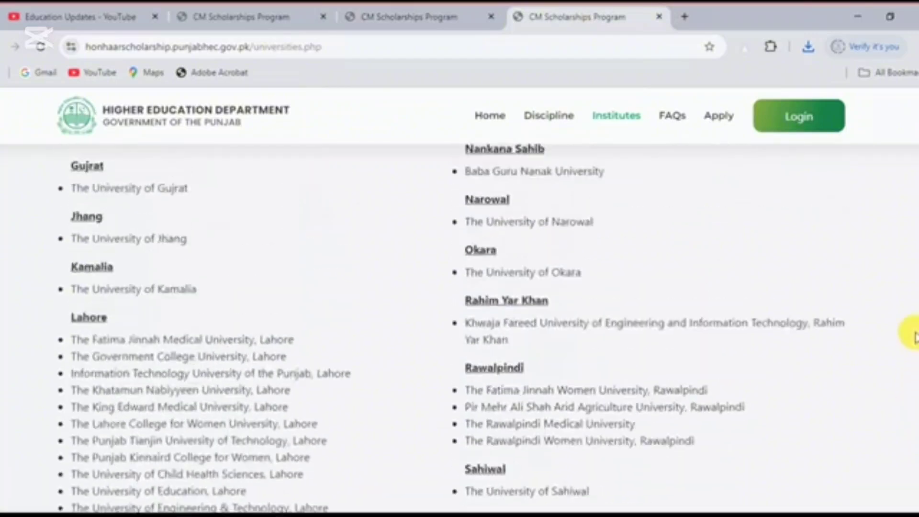
# Step: Show the Colleges list on the institutes page and look through its entries
pyautogui.scroll(4, 909, 216)
pyautogui.click(398, 336)
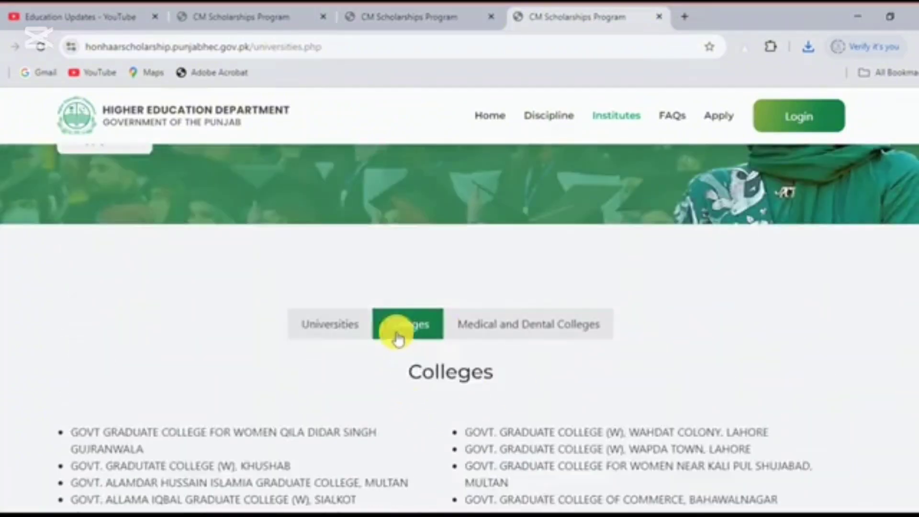
pyautogui.scroll(-20, 911, 199)
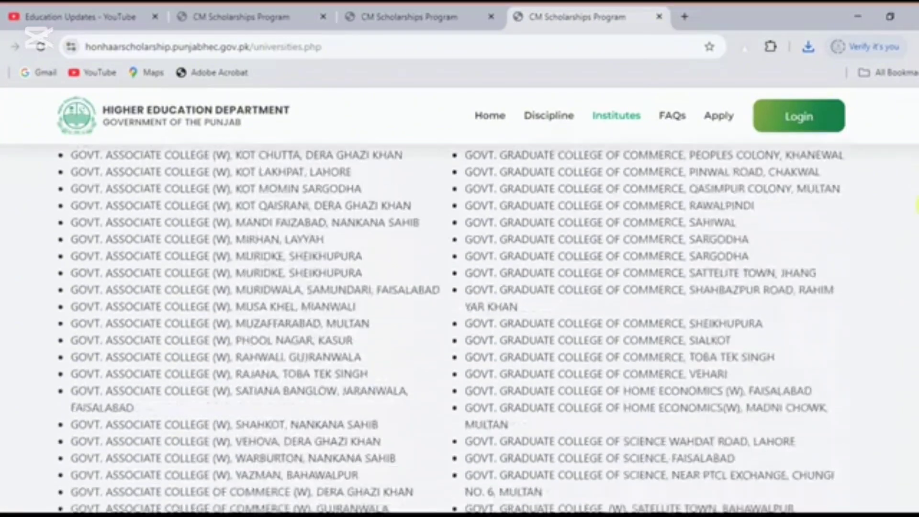
pyautogui.scroll(20, 912, 283)
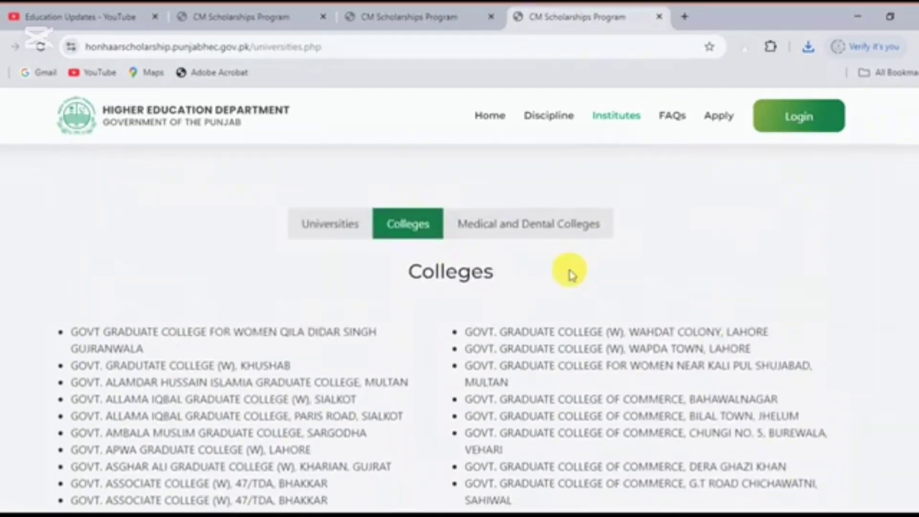
# Step: Show the Medical and Dental Colleges list and examine all of its entries
pyautogui.click(531, 223)
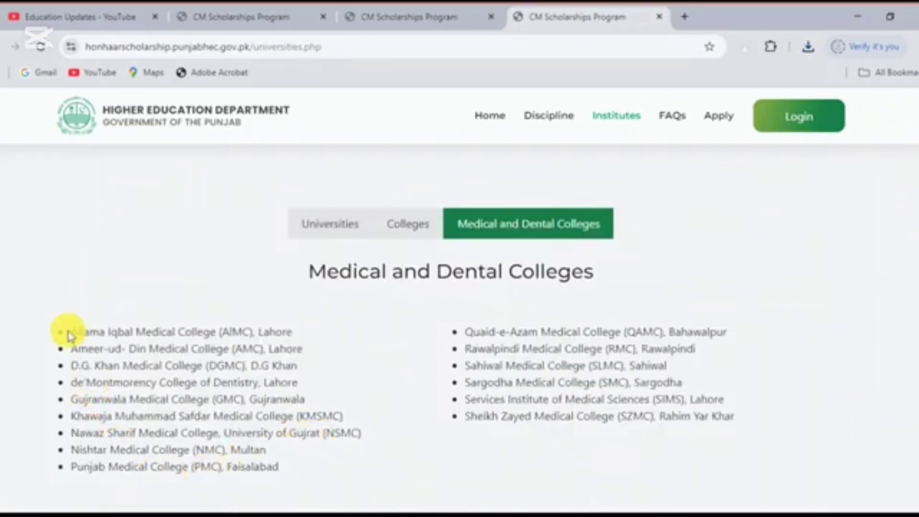
pyautogui.moveTo(66, 328); pyautogui.dragTo(780, 424)
pyautogui.click(779, 428)
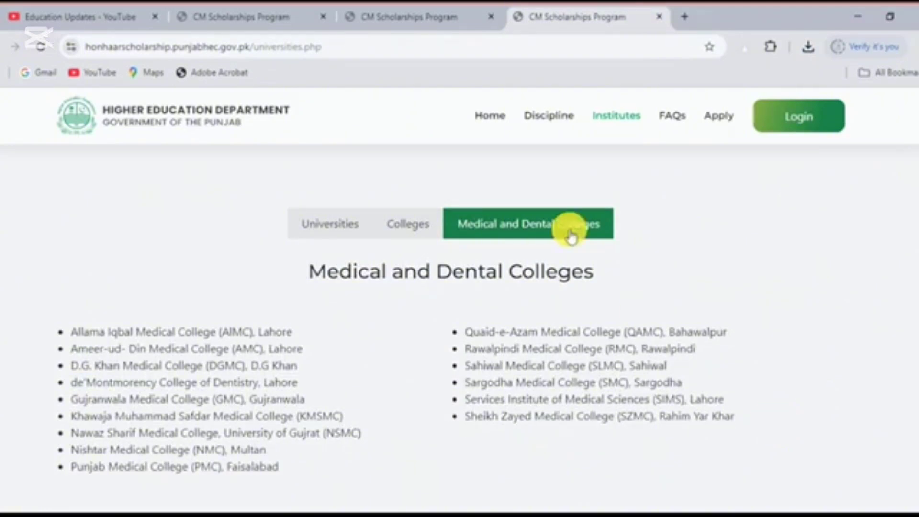
# Step: Return to the scholarship home page and examine the 3rd to 8th semester enrolment requirement in the Eligibility Criteria
pyautogui.click(249, 21)
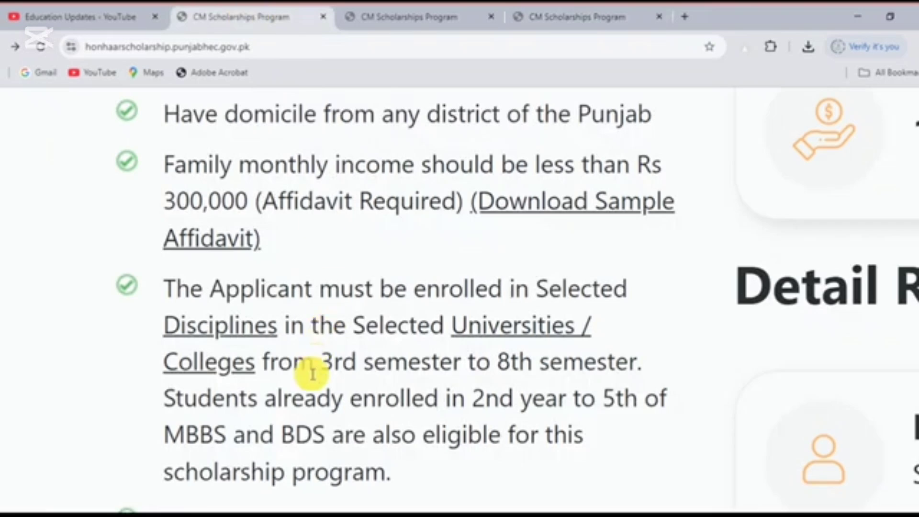
pyautogui.scroll(-2, 308, 373)
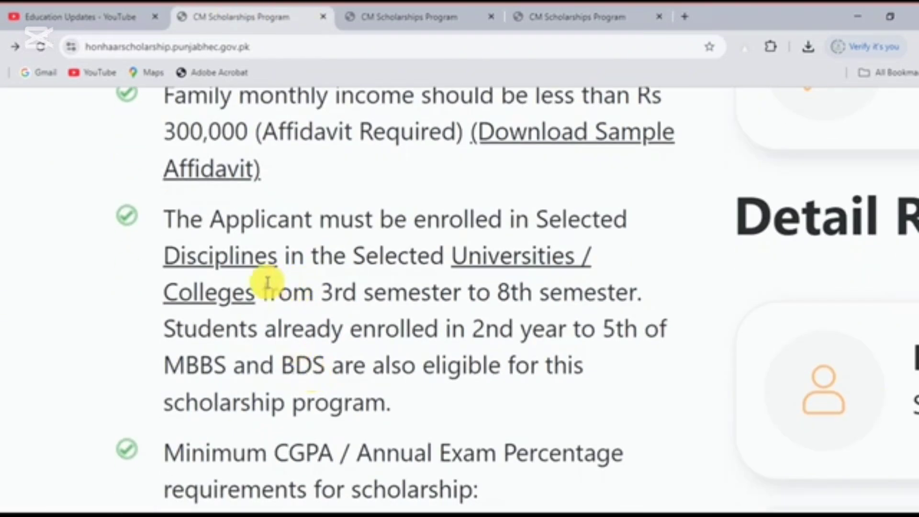
pyautogui.moveTo(489, 288); pyautogui.dragTo(665, 308)
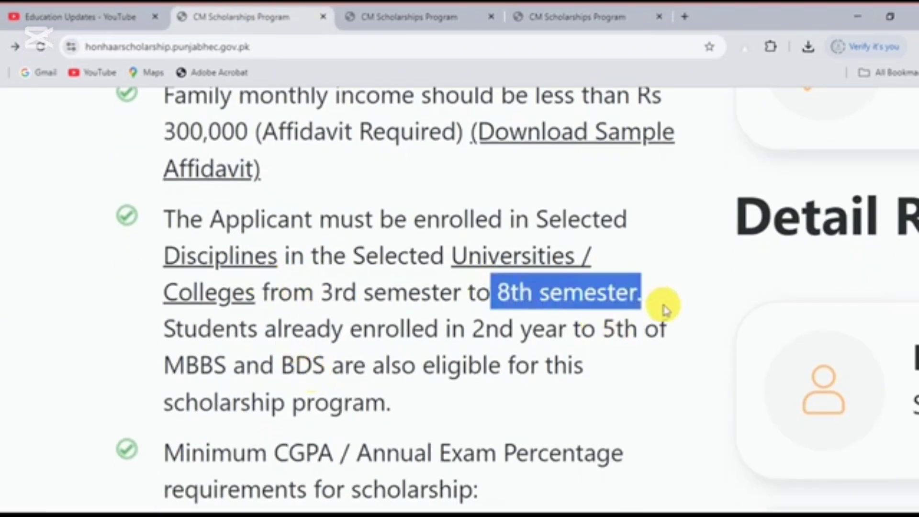
# Step: Examine the enrolment rule for MBBS and BDS students in the Eligibility Criteria
pyautogui.click(665, 309)
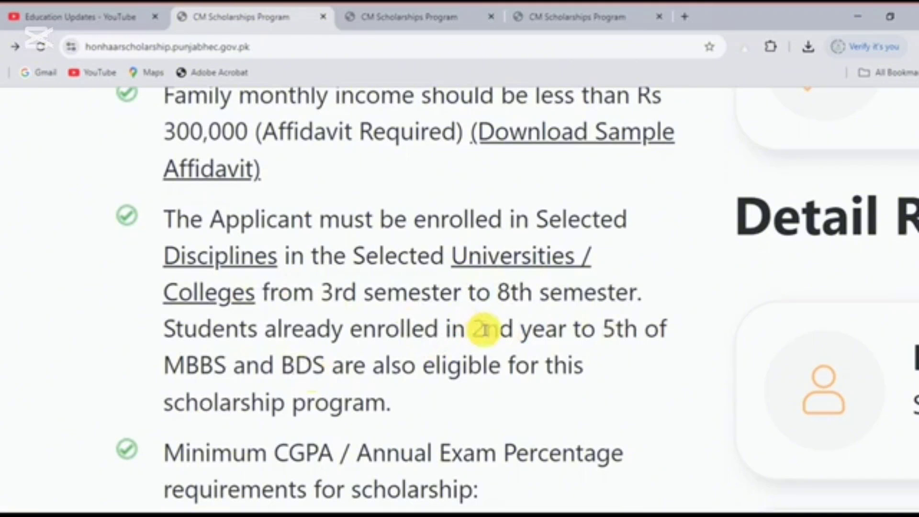
pyautogui.moveTo(484, 329); pyautogui.dragTo(568, 352)
pyautogui.click(570, 354)
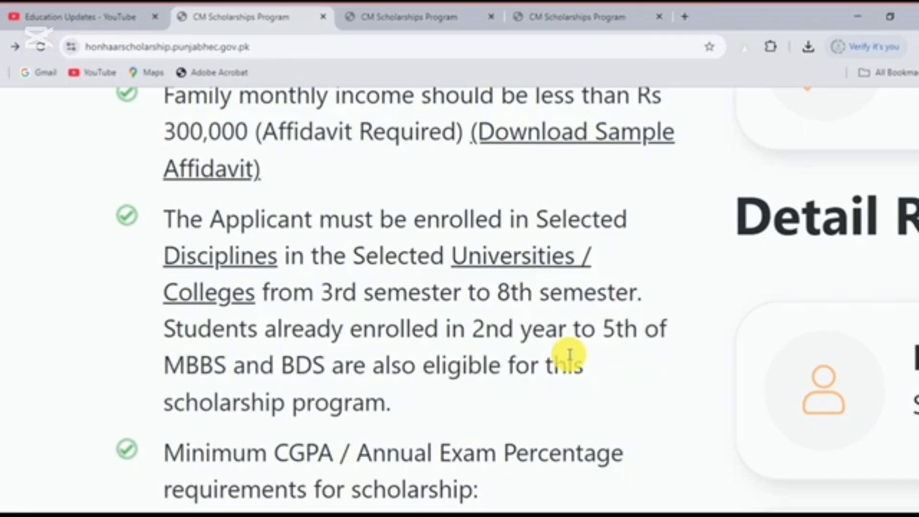
# Step: Examine the minimum CGPA requirement for Sciences students at public sector universities and colleges
pyautogui.scroll(-5, 380, 365)
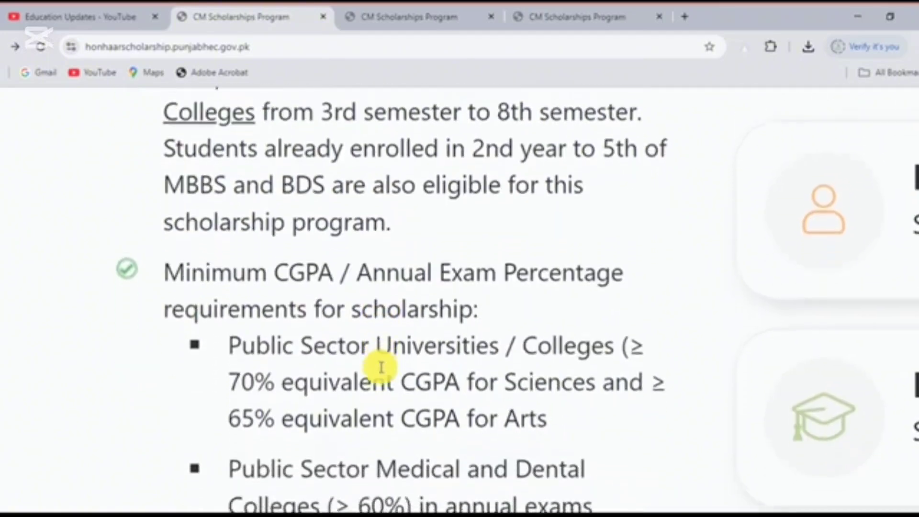
pyautogui.doubleClick(431, 257)
pyautogui.hotkey('ctrl', '0')
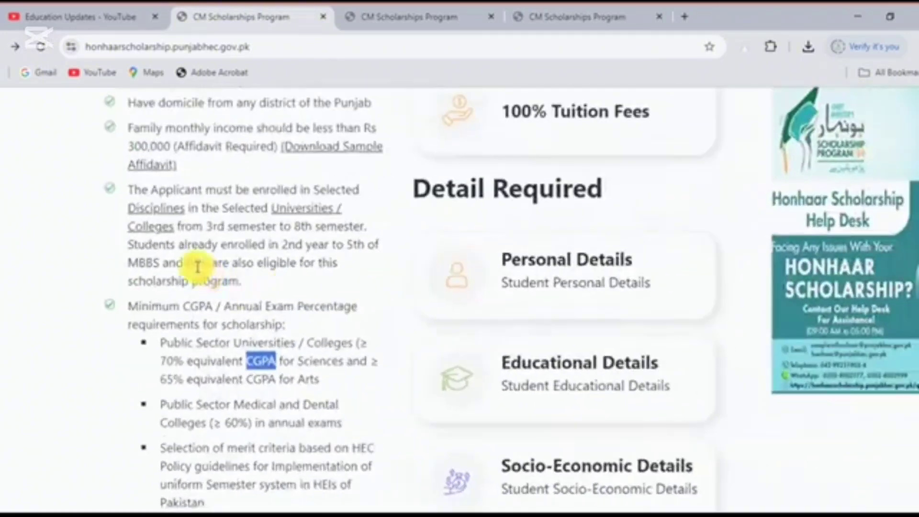
pyautogui.hotkey('ctrl', '+')
pyautogui.hotkey('ctrl', '+')
pyautogui.hotkey('ctrl', '+')
pyautogui.hotkey('ctrl', '+')
pyautogui.hotkey('ctrl', '+')
pyautogui.hotkey('ctrl', '+')
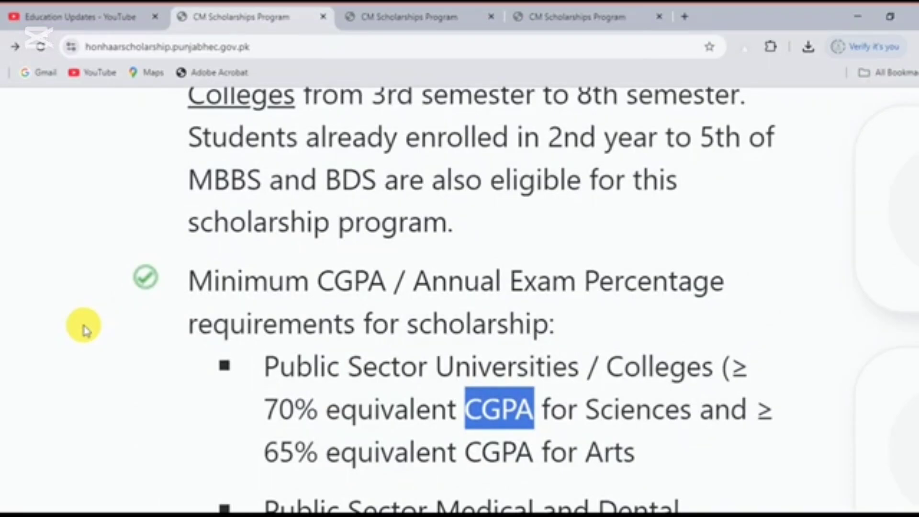
pyautogui.click(326, 377)
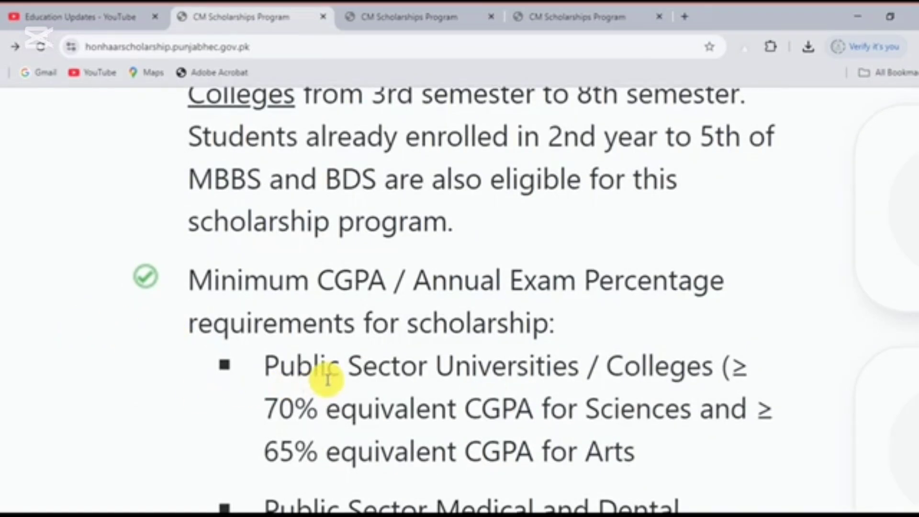
pyautogui.moveTo(273, 359); pyautogui.dragTo(734, 371)
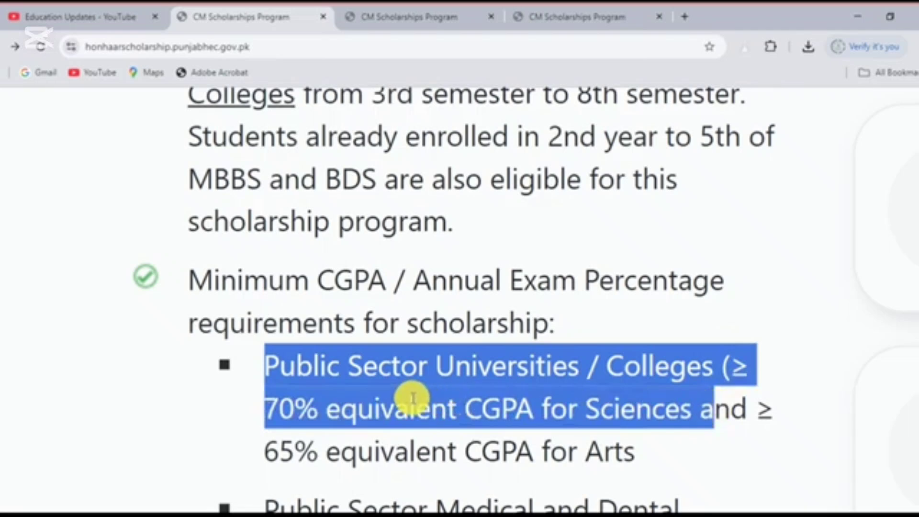
pyautogui.click(396, 400)
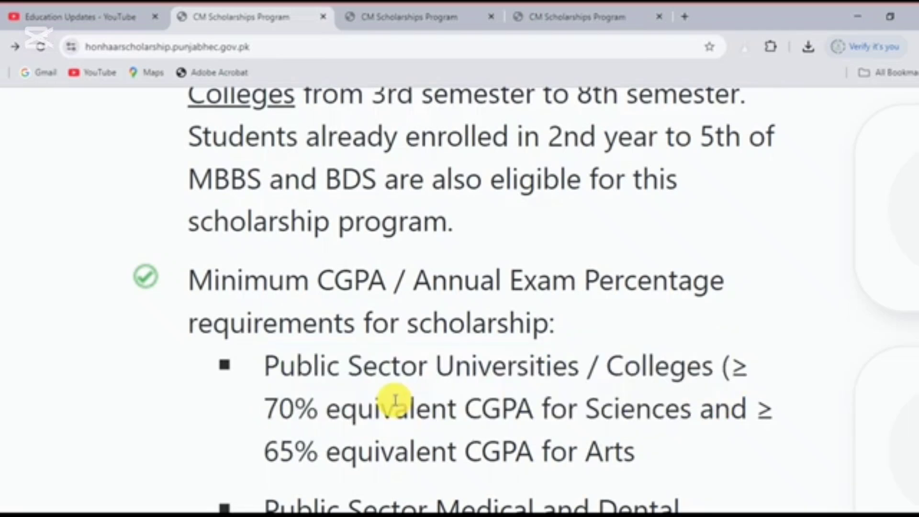
# Step: Examine the minimum CGPA requirement for Arts students at public sector universities and colleges
pyautogui.moveTo(632, 455); pyautogui.dragTo(322, 437)
pyautogui.moveTo(263, 447); pyautogui.dragTo(315, 452)
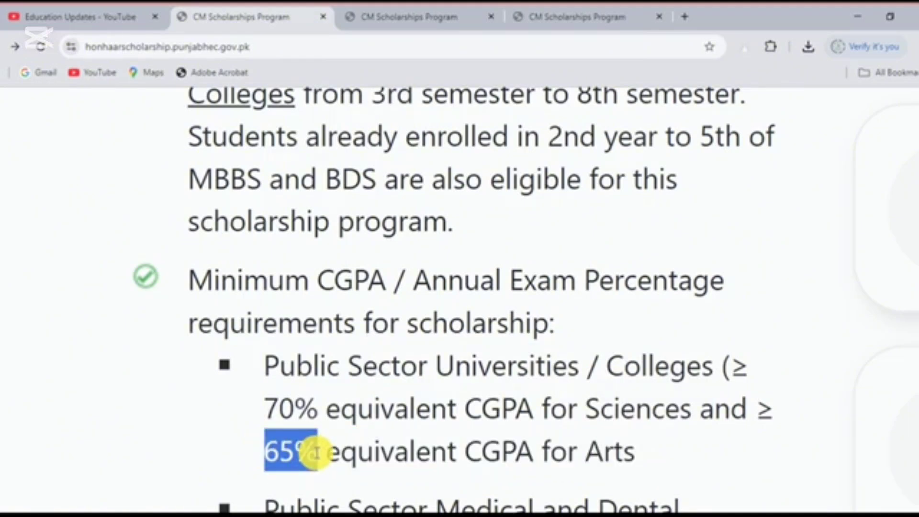
pyautogui.click(316, 452)
# Step: Examine the annual exam requirement for public sector Medical and Dental Colleges and the HEC merit selection rule
pyautogui.scroll(-5, 316, 452)
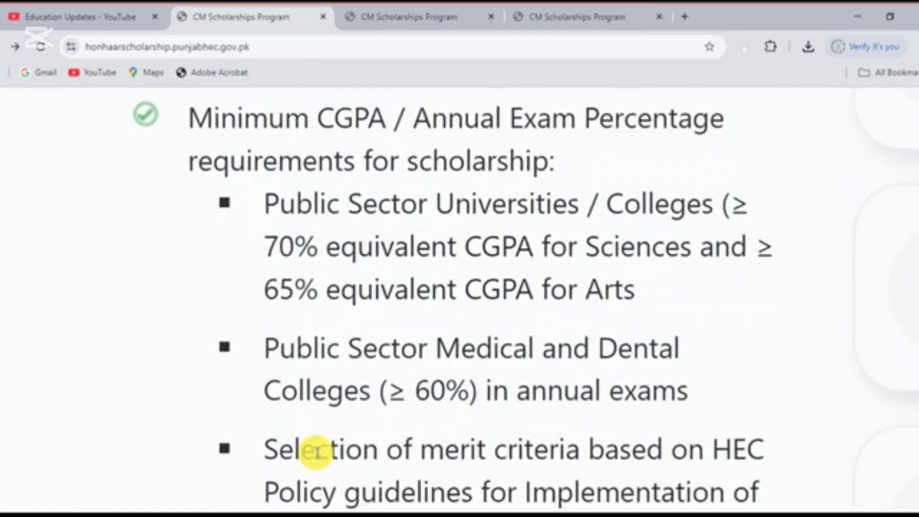
pyautogui.moveTo(267, 266); pyautogui.dragTo(728, 320)
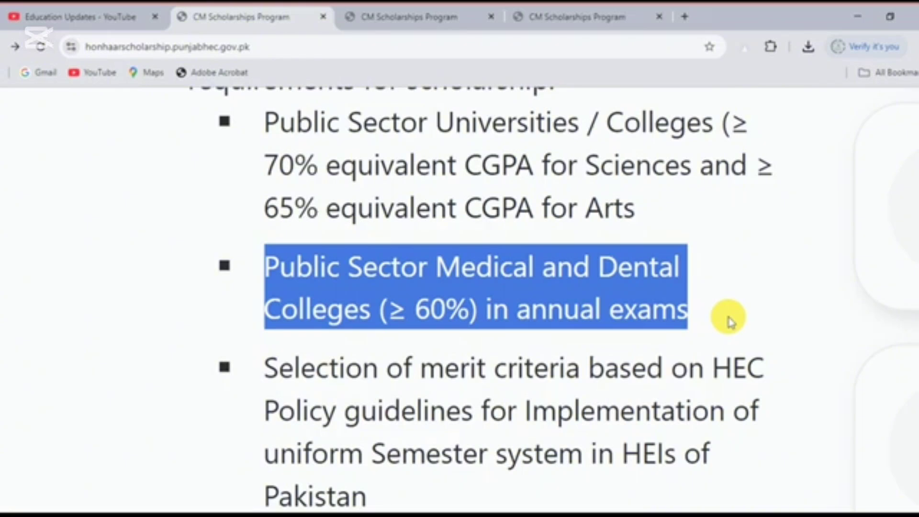
pyautogui.click(415, 387)
pyautogui.scroll(-2, 415, 389)
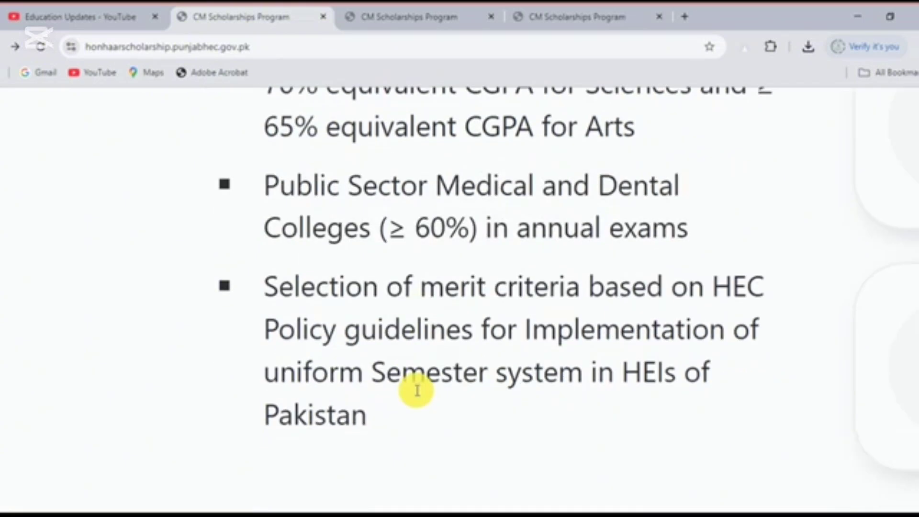
pyautogui.moveTo(279, 286); pyautogui.dragTo(474, 404)
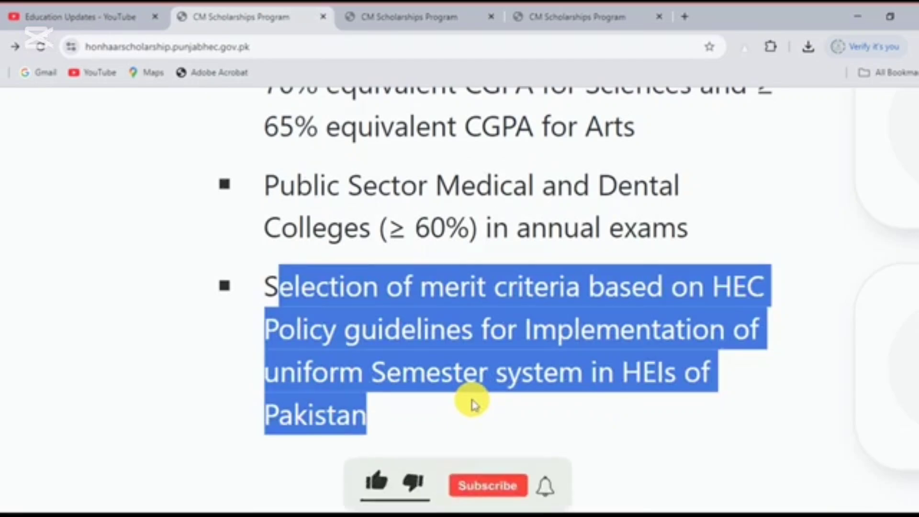
pyautogui.click(503, 298)
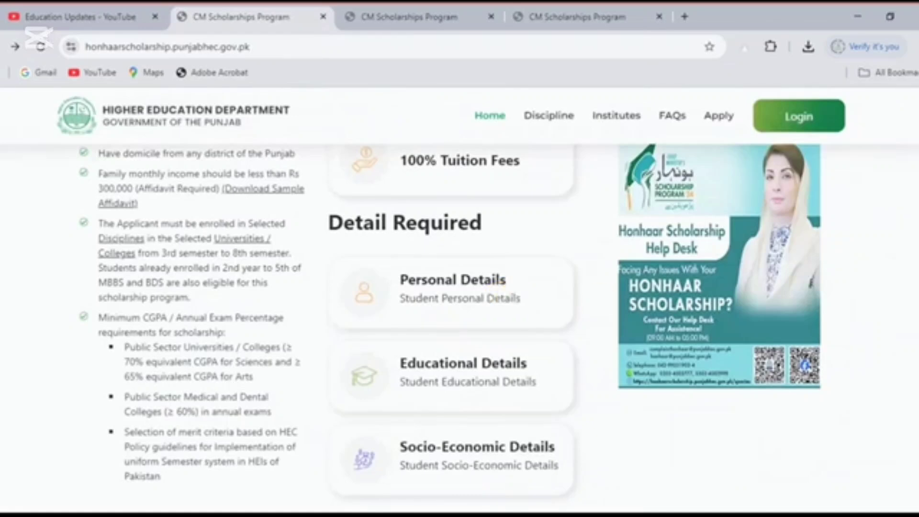
# Step: Open the Create An Account form from the scholarship home page and set the institute type to University
pyautogui.scroll(10, 912, 143)
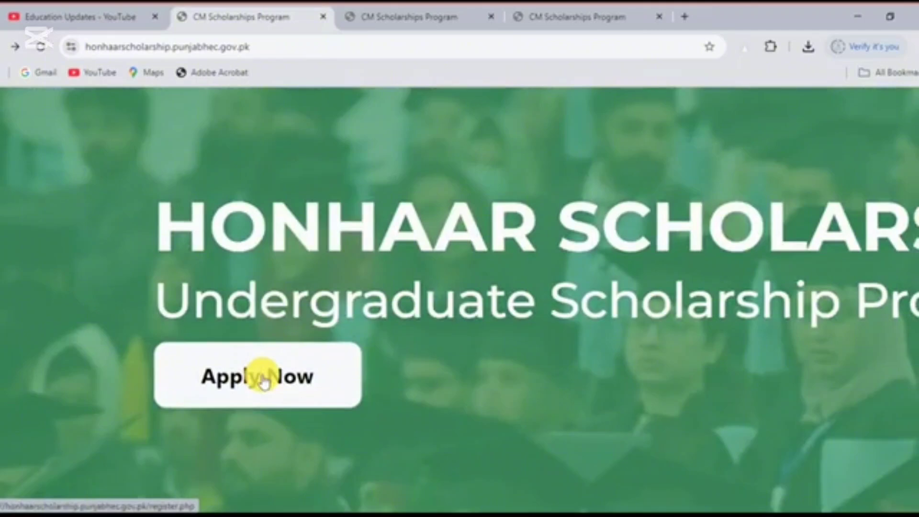
pyautogui.click(264, 380)
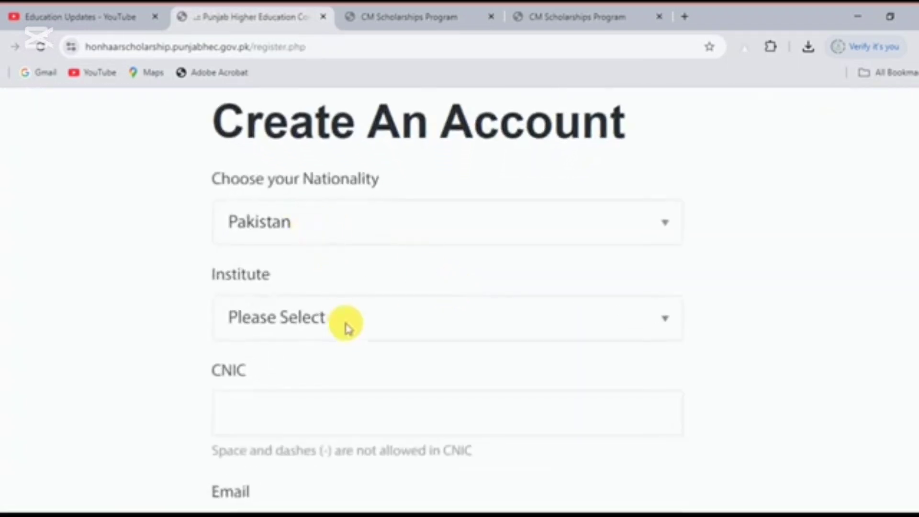
pyautogui.click(307, 321)
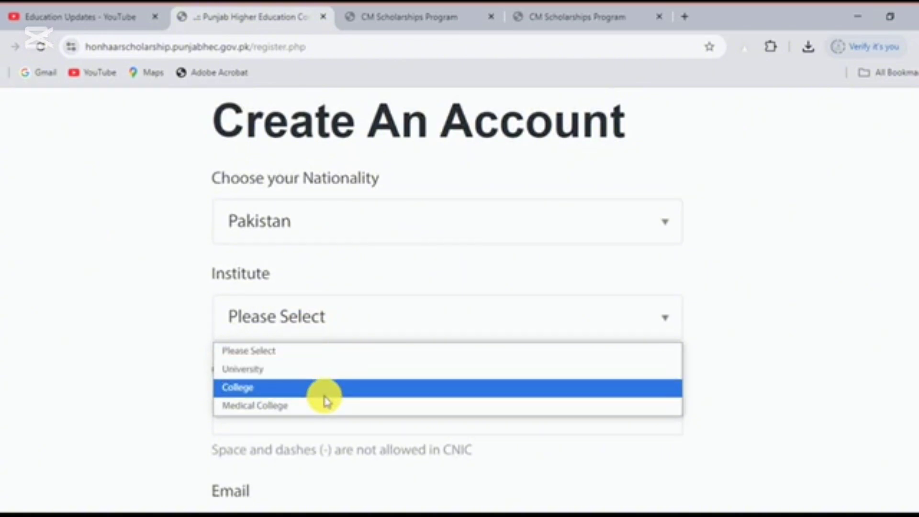
pyautogui.click(318, 370)
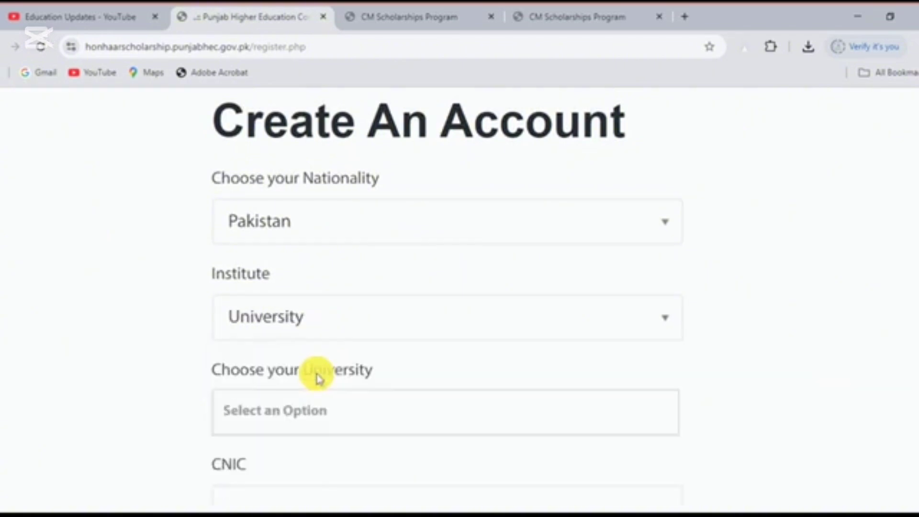
# Step: Choose The Baha-ud-Din Zakariya University as the university in the account registration form
pyautogui.scroll(-3, 318, 375)
pyautogui.click(306, 267)
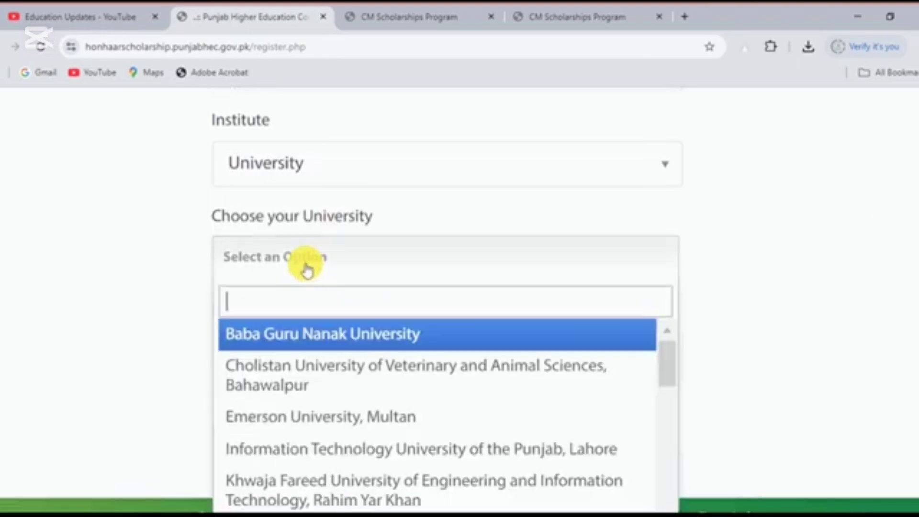
pyautogui.write('B')
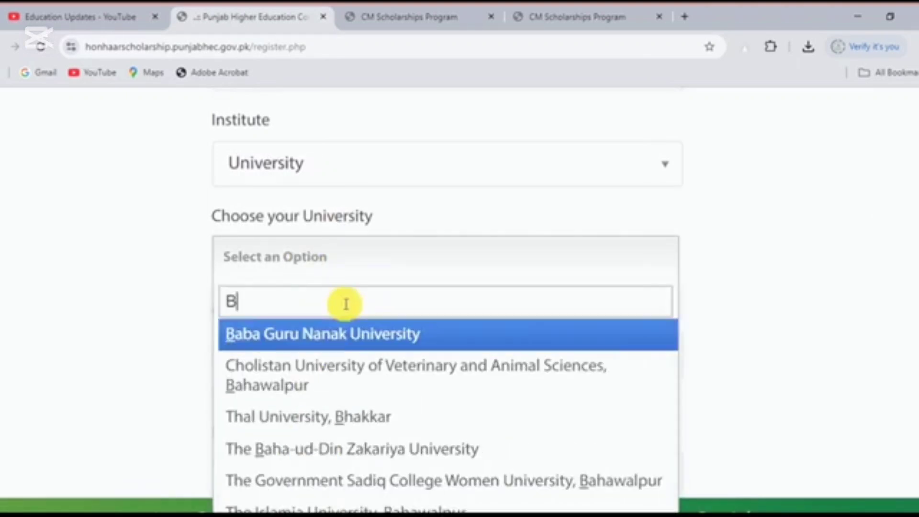
pyautogui.write('u')
pyautogui.press('BackSpace')
pyautogui.write('ah')
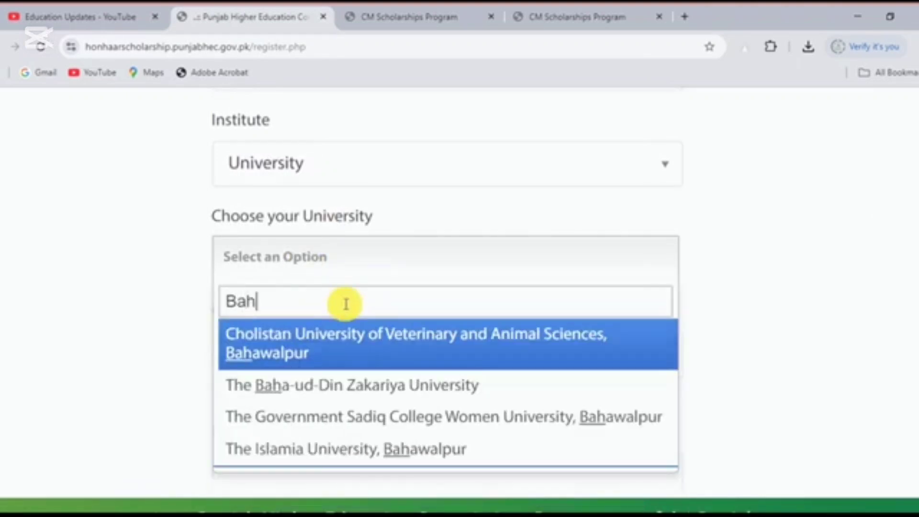
pyautogui.press('Down')
pyautogui.press('Return')
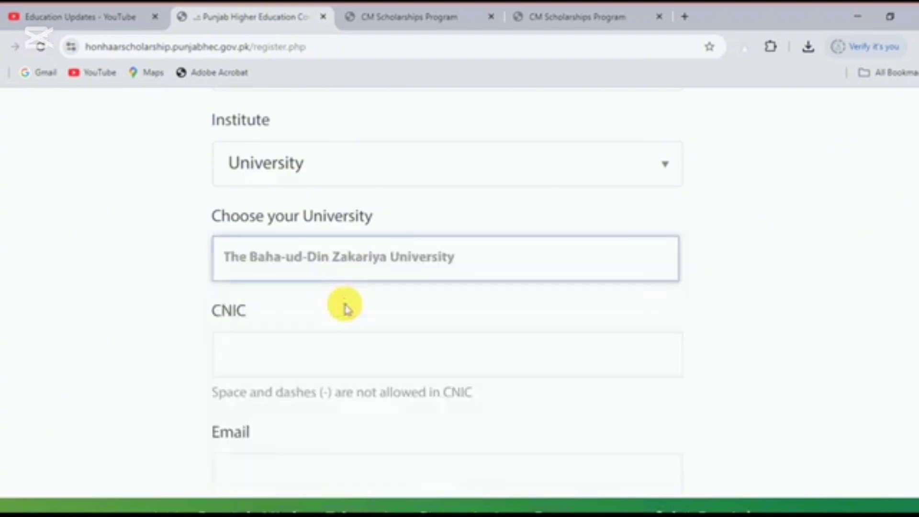
# Step: Look through the CNIC, email and password fields of the account registration form
pyautogui.click(339, 358)
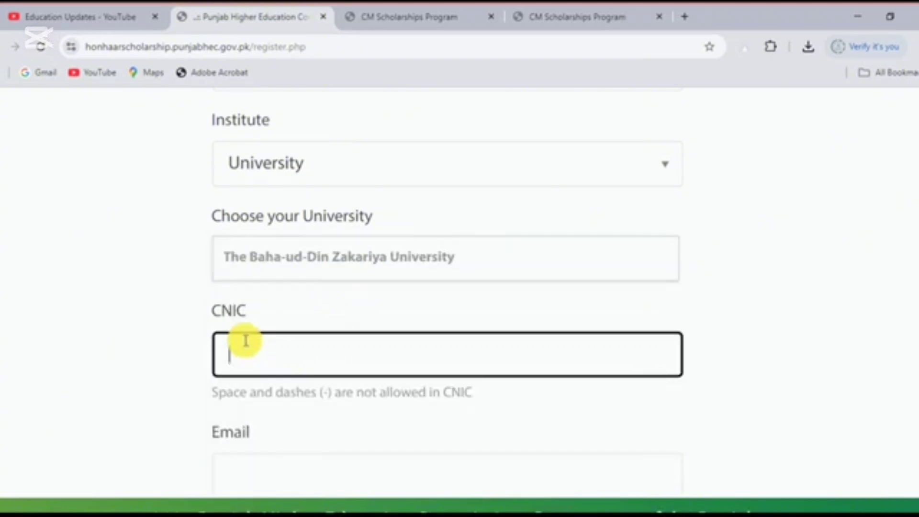
pyautogui.scroll(-2, 459, 287)
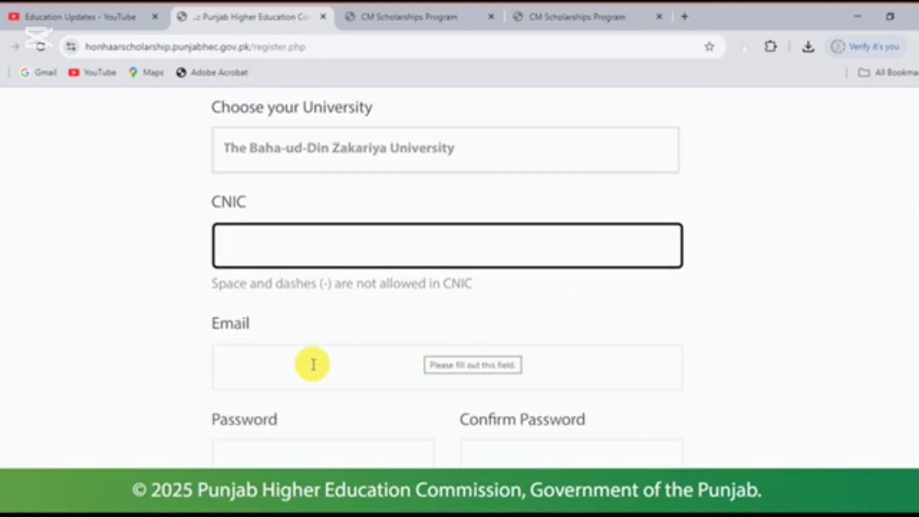
pyautogui.scroll(-4, 899, 249)
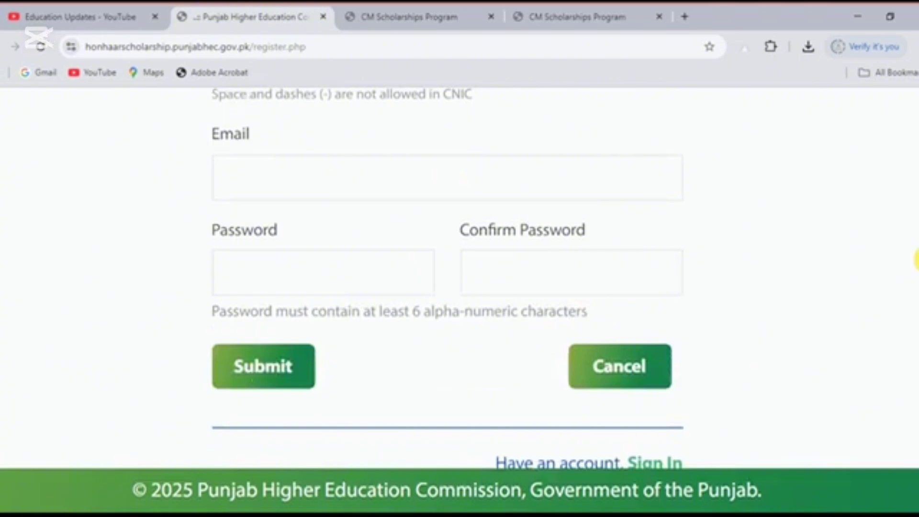
pyautogui.scroll(4, 841, 340)
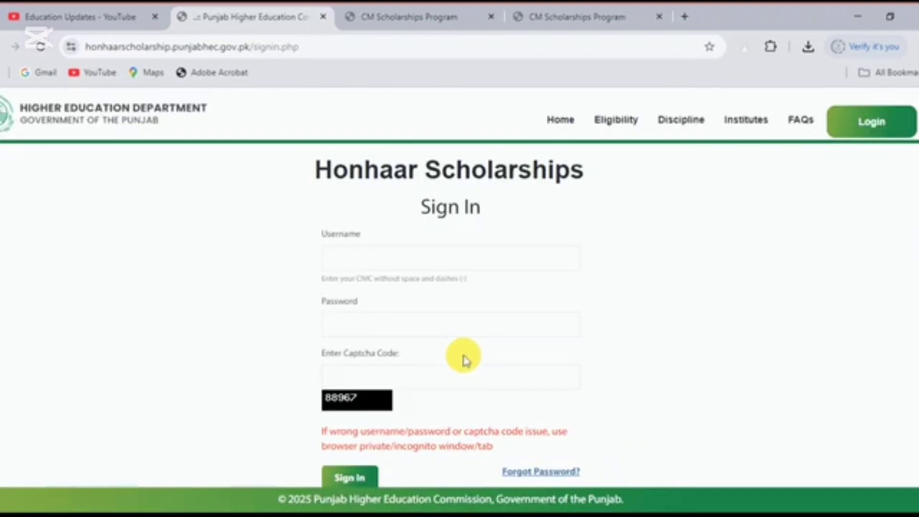
# Step: Examine the username, password and captcha fields of the Honhaar Scholarships sign-in form
pyautogui.scroll(3, 355, 267)
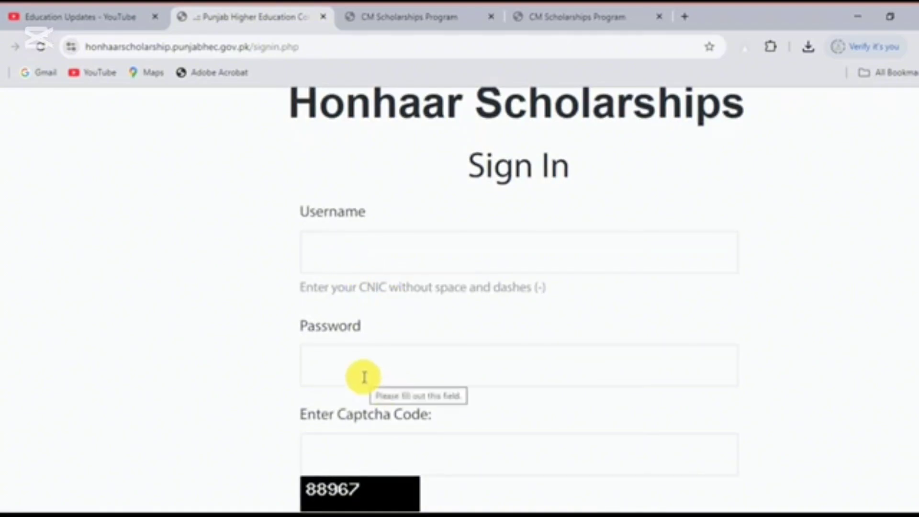
pyautogui.scroll(-3, 364, 376)
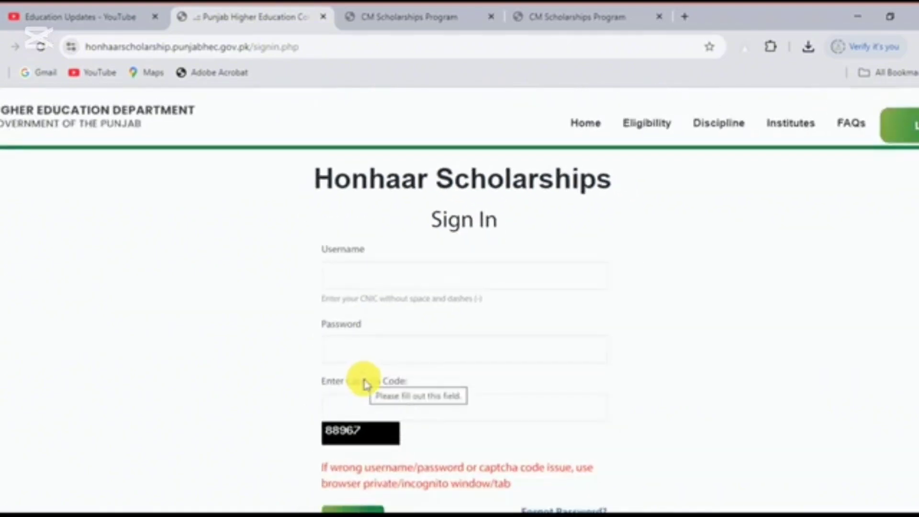
pyautogui.scroll(-1, 355, 432)
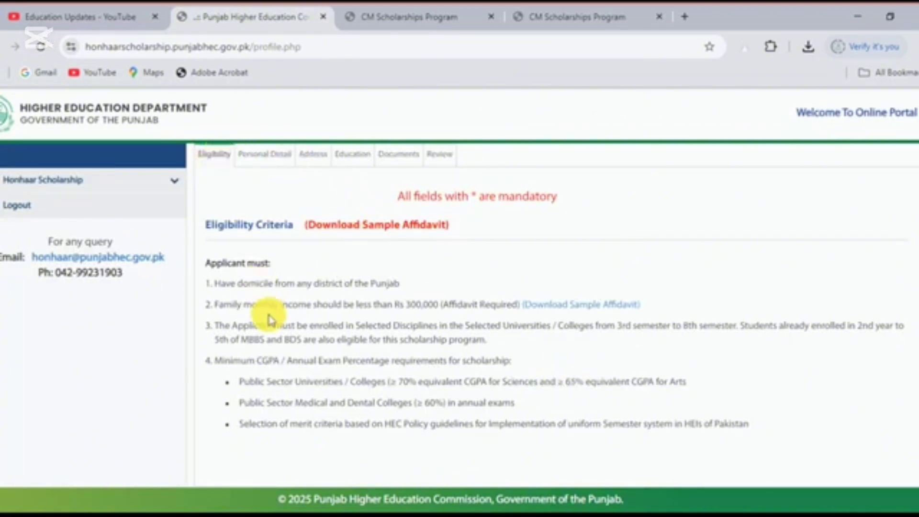
# Step: Examine the Eligibility Criteria in the application profile and look through the Personal Detail form's fields
pyautogui.moveTo(222, 282); pyautogui.dragTo(676, 404)
pyautogui.click(676, 404)
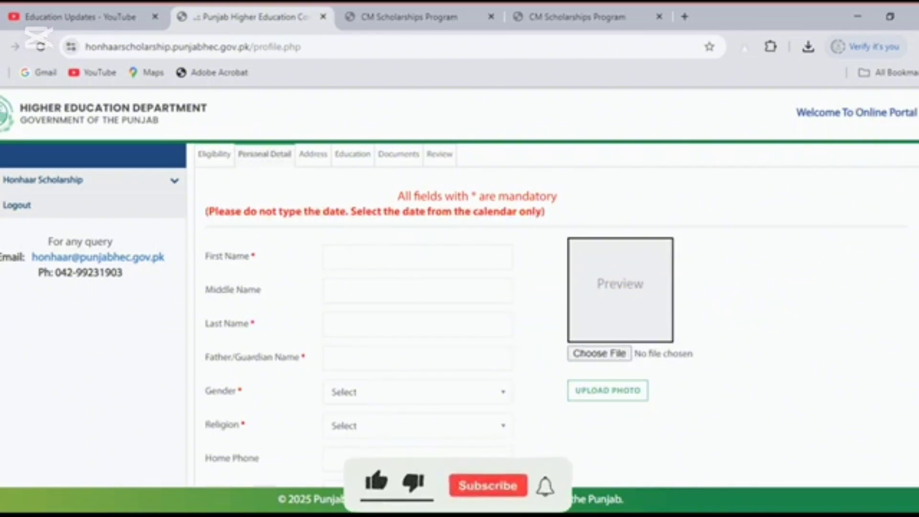
pyautogui.scroll(-1, 308, 349)
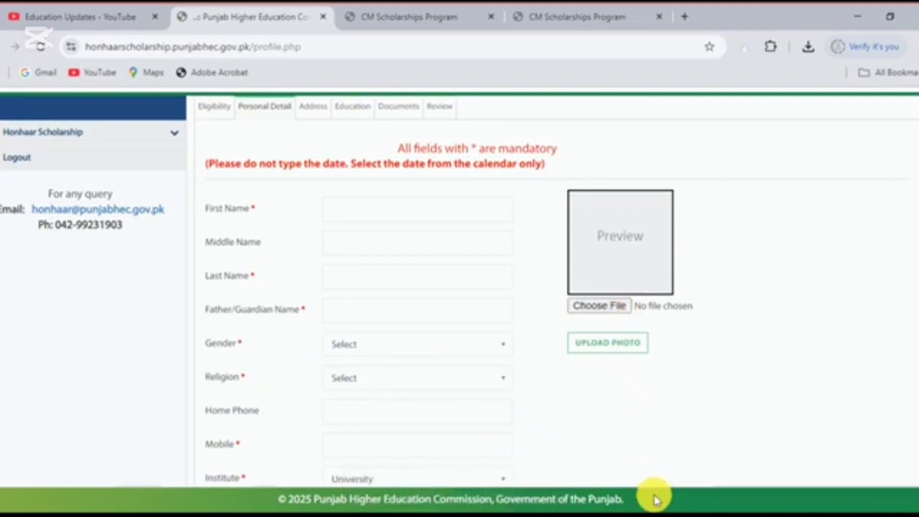
pyautogui.scroll(-8, 653, 498)
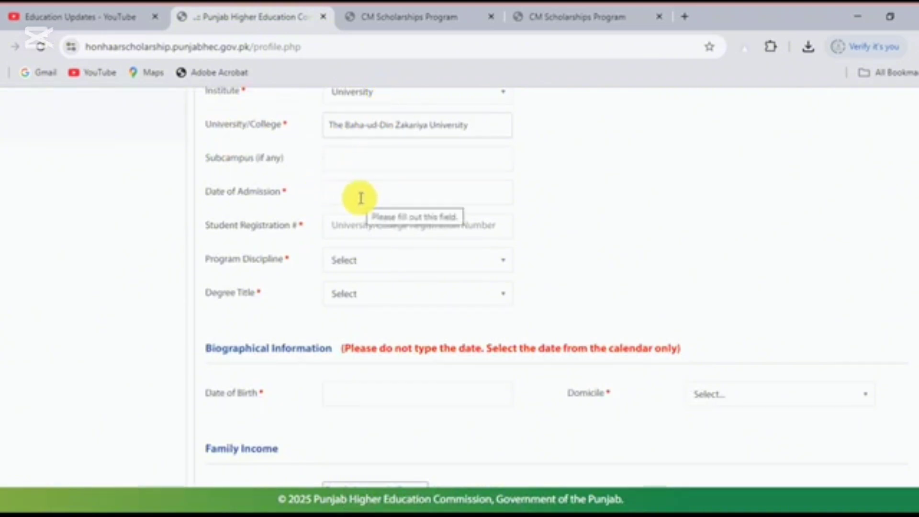
# Step: Set the Program Discipline to Botany and the Degree Title to BS Botany in the Personal Detail form
pyautogui.click(359, 262)
pyautogui.scroll(-1, 381, 208)
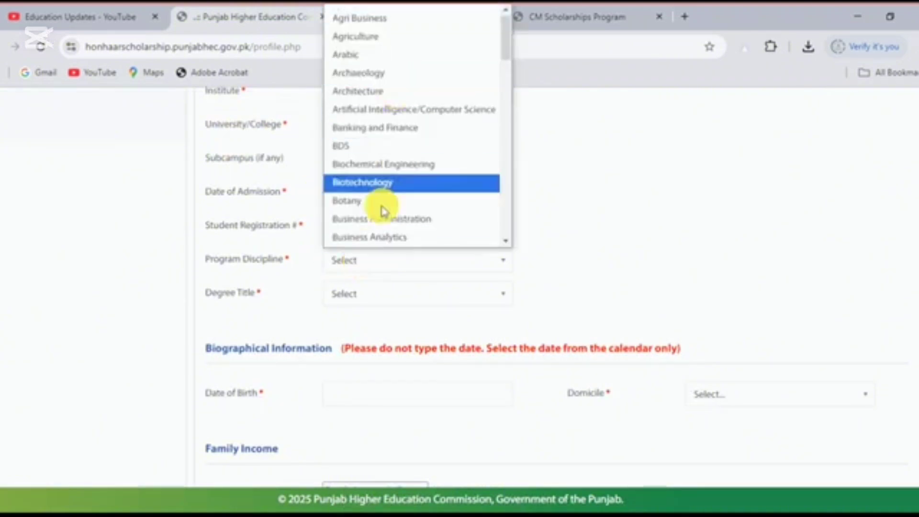
pyautogui.click(426, 200)
pyautogui.click(397, 291)
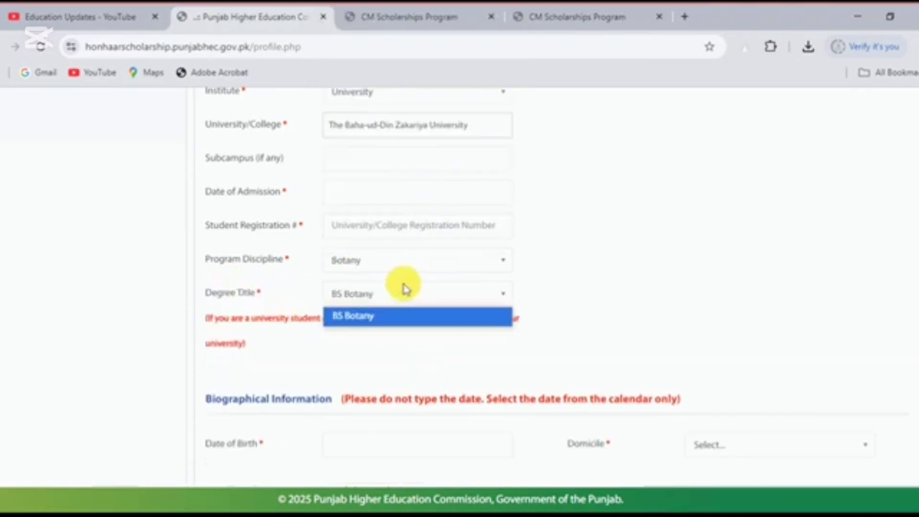
pyautogui.click(397, 315)
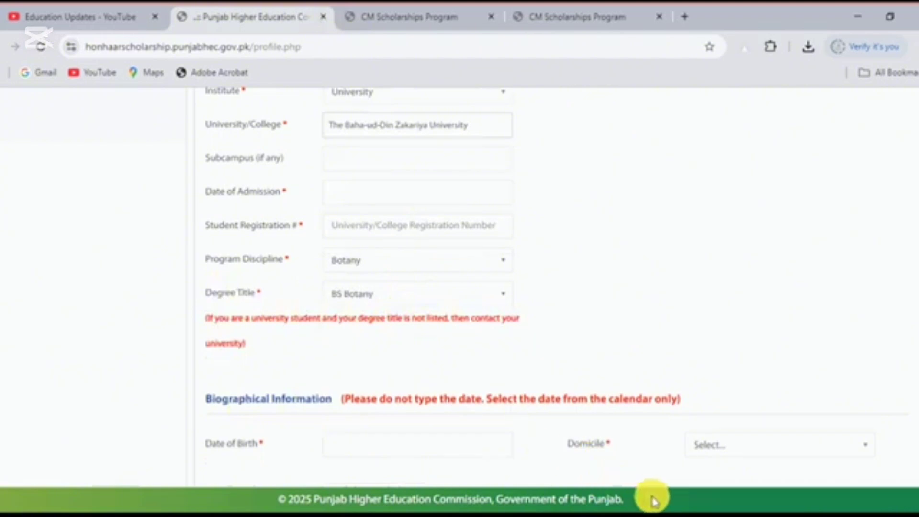
# Step: Look through the Biographical Information, Family Income, Passport and Dual National fields, including the Domicile and Dual Country options
pyautogui.scroll(-5, 652, 499)
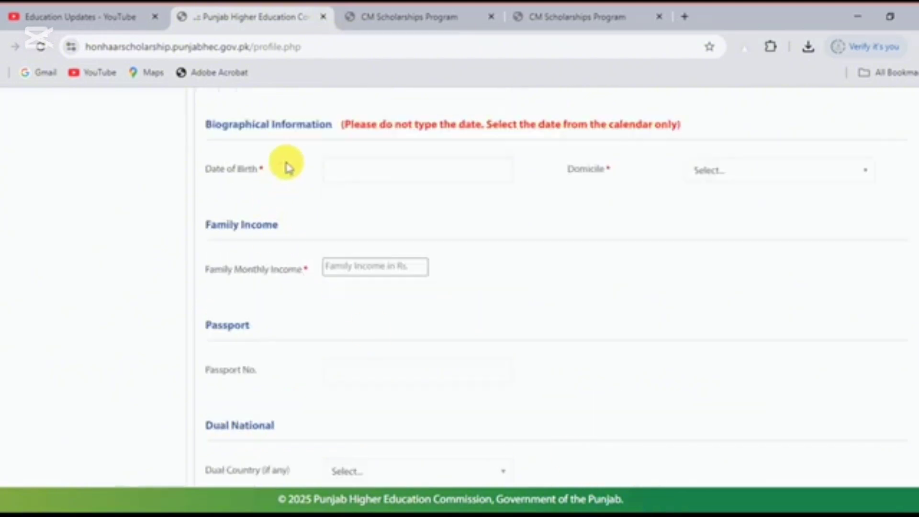
pyautogui.click(745, 171)
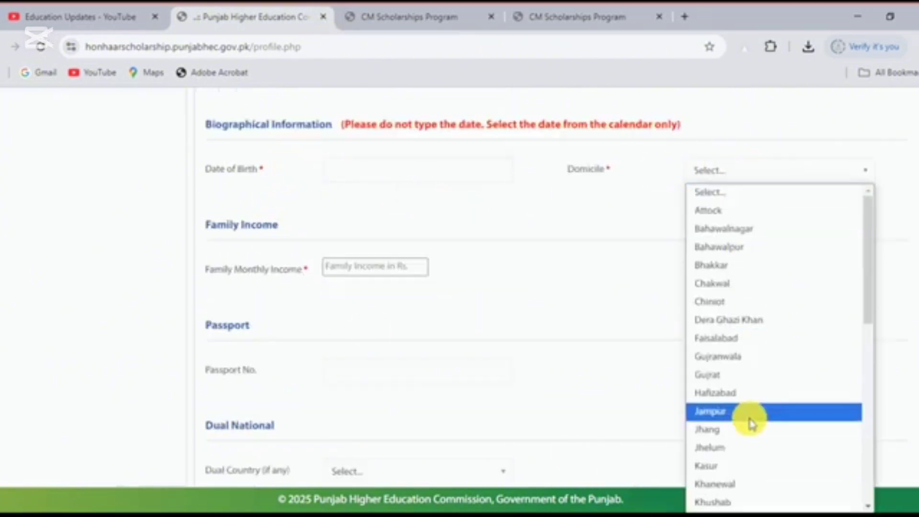
pyautogui.click(519, 211)
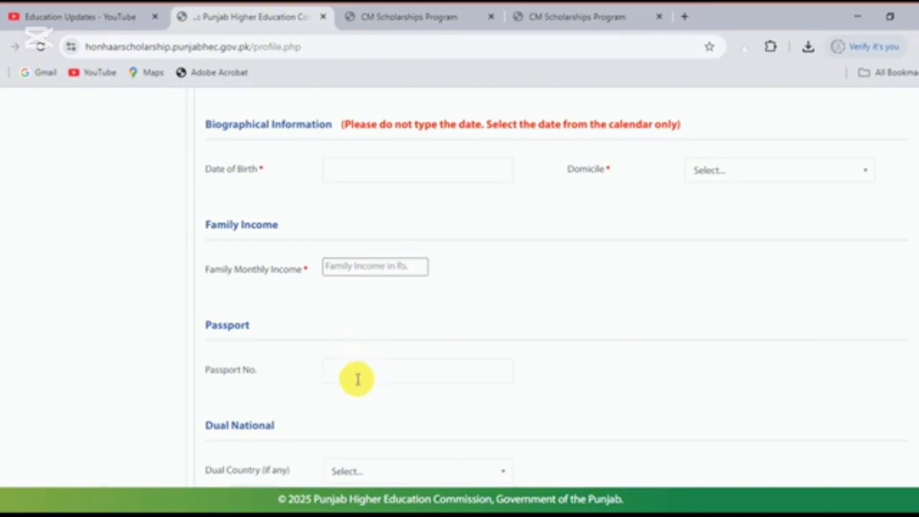
pyautogui.scroll(-2, 814, 330)
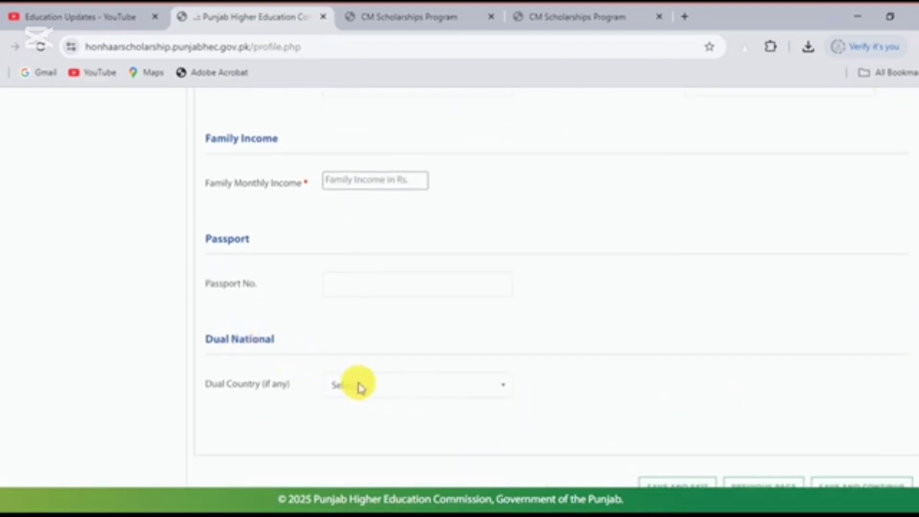
pyautogui.click(386, 398)
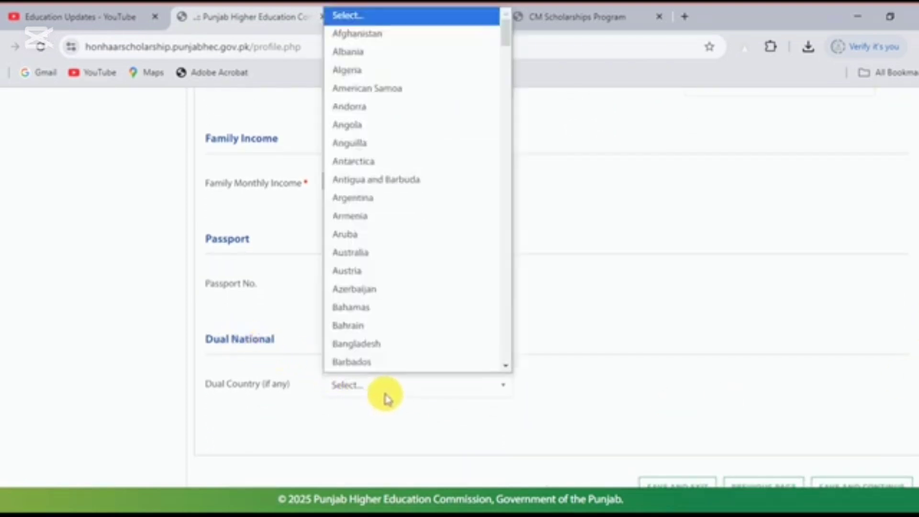
pyautogui.click(615, 365)
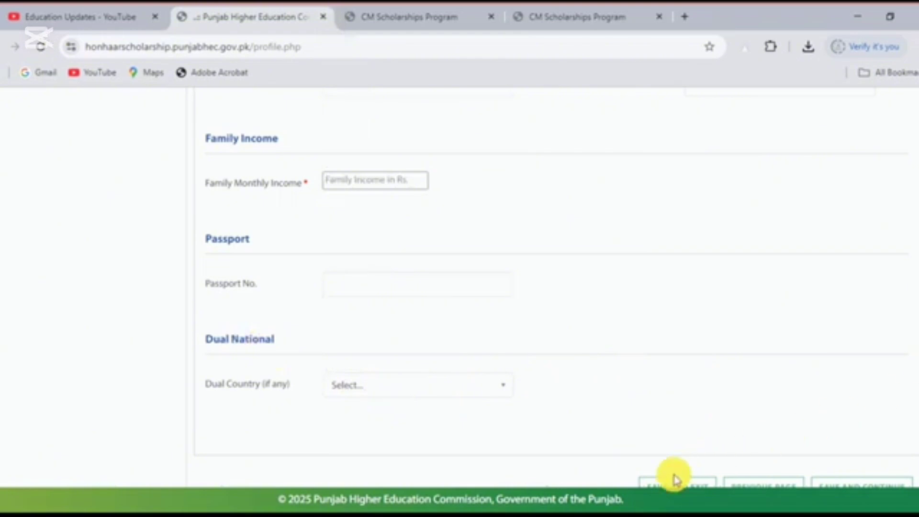
pyautogui.scroll(-1, 652, 495)
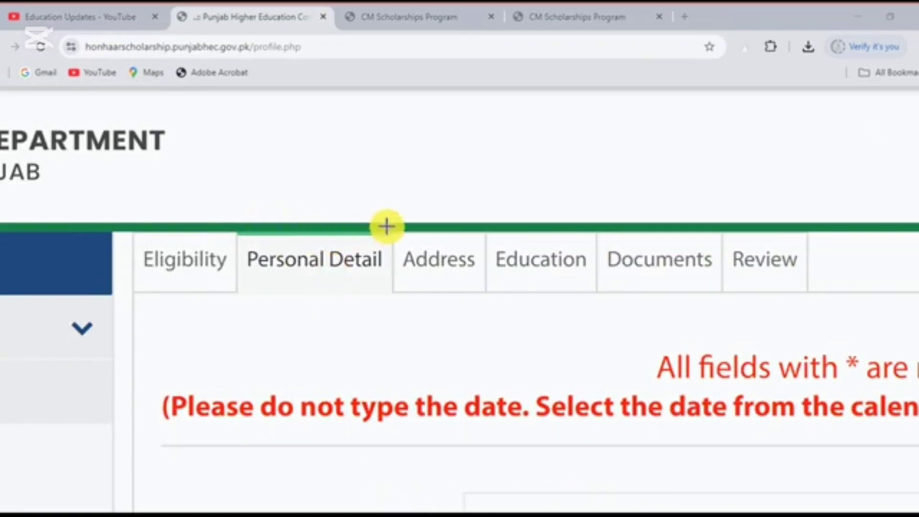
# Step: Examine which sections follow Personal Detail in the application form: Address, Education, Documents and Review
pyautogui.moveTo(389, 225); pyautogui.dragTo(493, 295)
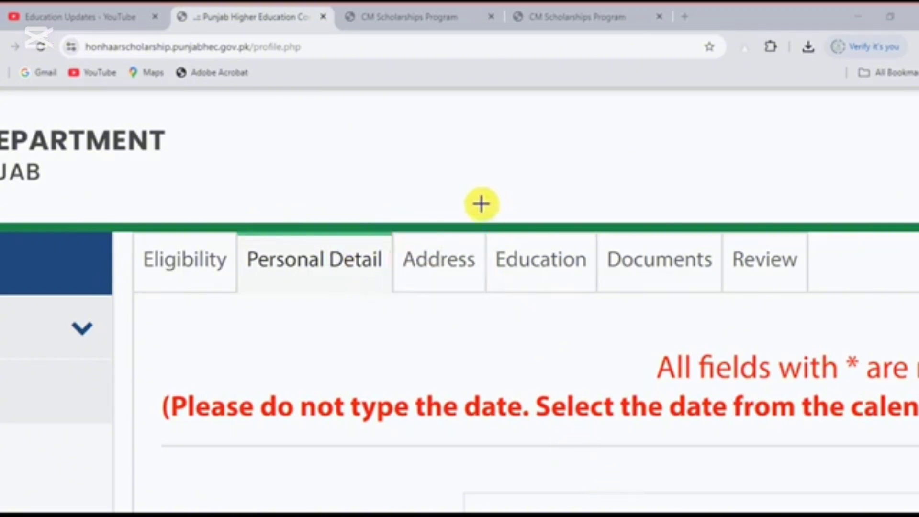
pyautogui.moveTo(481, 204); pyautogui.dragTo(593, 307)
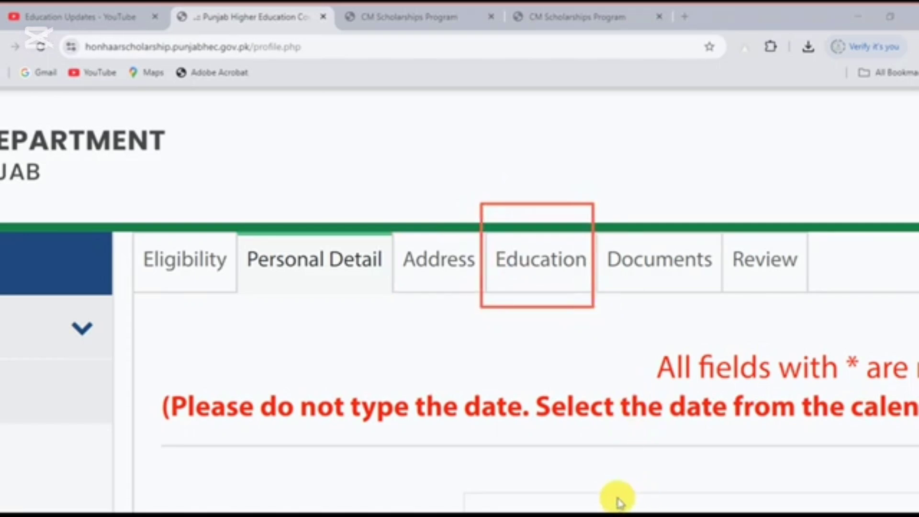
pyautogui.moveTo(588, 213); pyautogui.dragTo(730, 300)
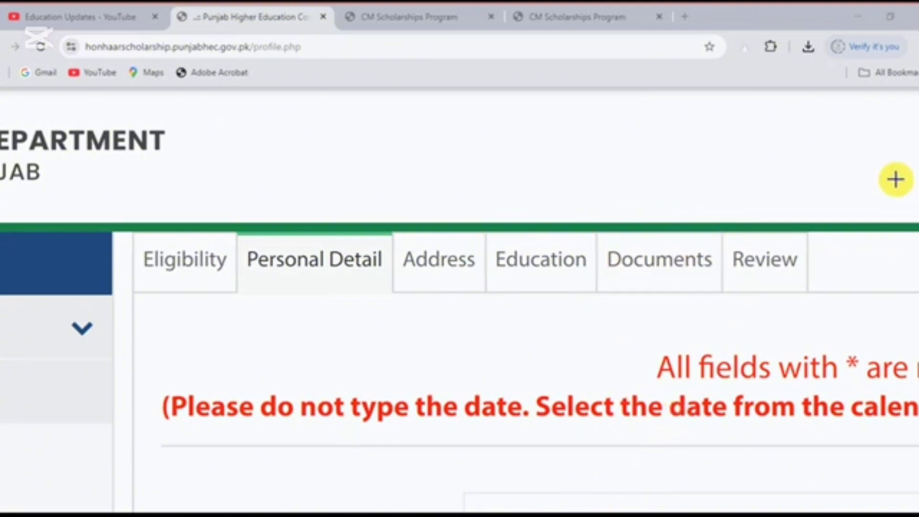
pyautogui.moveTo(846, 208); pyautogui.dragTo(709, 302)
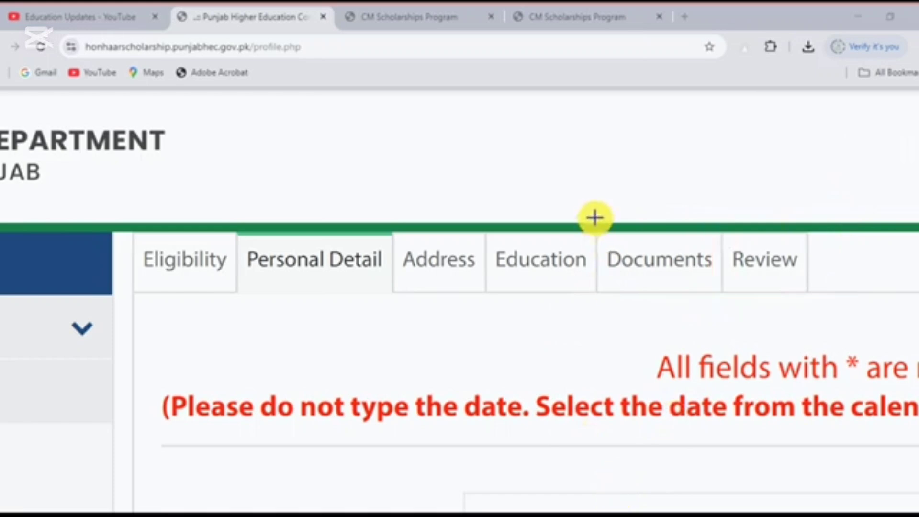
pyautogui.moveTo(588, 211); pyautogui.dragTo(646, 294)
pyautogui.moveTo(683, 329); pyautogui.dragTo(724, 328)
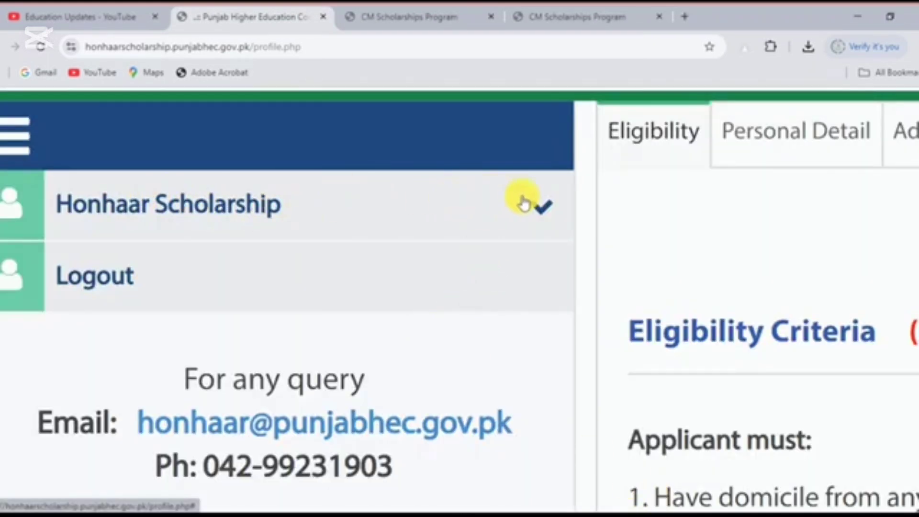
# Step: Open My Applications under Honhaar Scholarship and examine the columns of the applications table
pyautogui.click(542, 210)
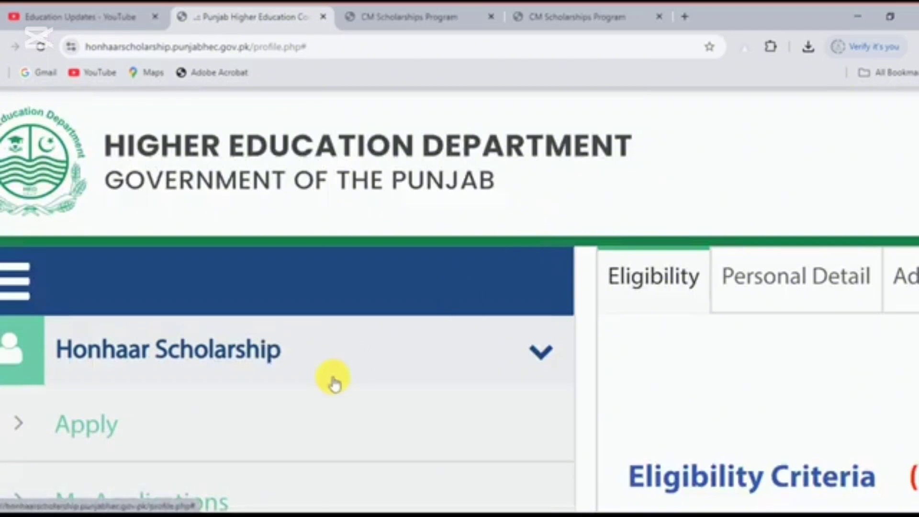
pyautogui.click(133, 500)
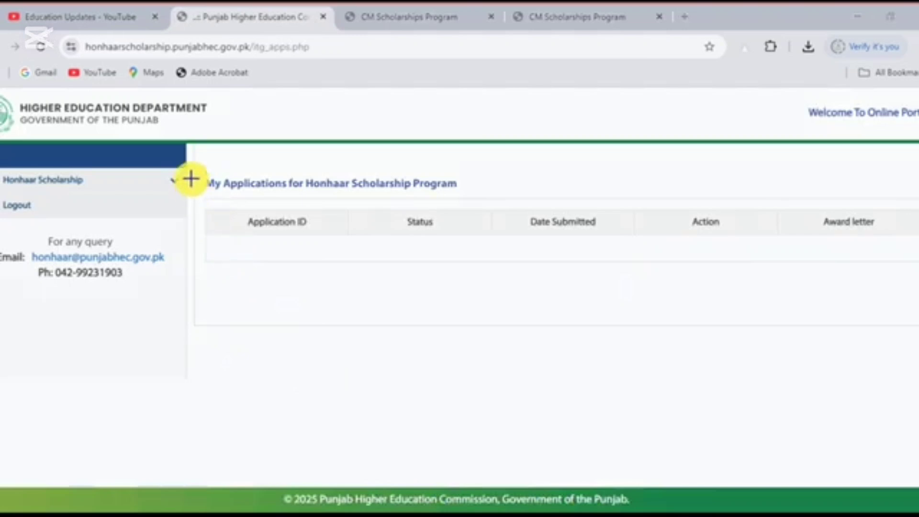
pyautogui.moveTo(191, 178)
pyautogui.mouseDown()
pyautogui.moveTo(913, 293)
pyautogui.moveTo(891, 284)
pyautogui.mouseUp()
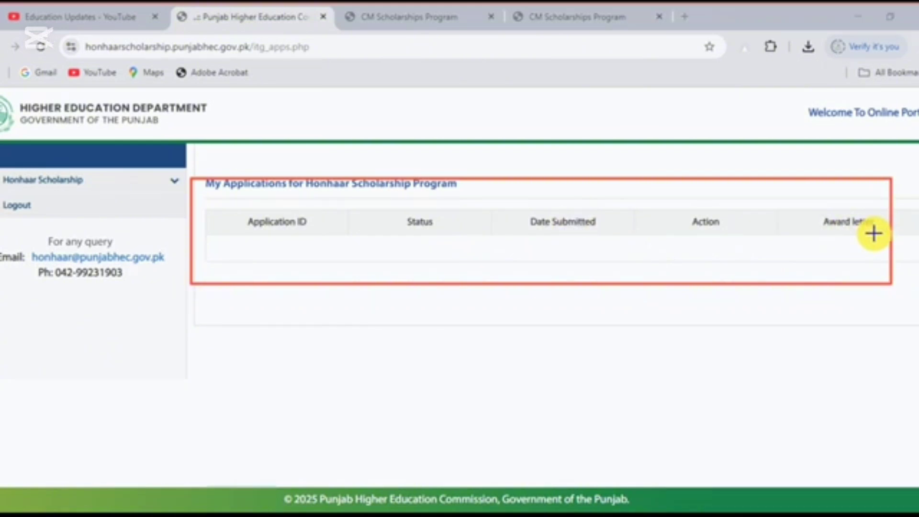
pyautogui.press('Escape')
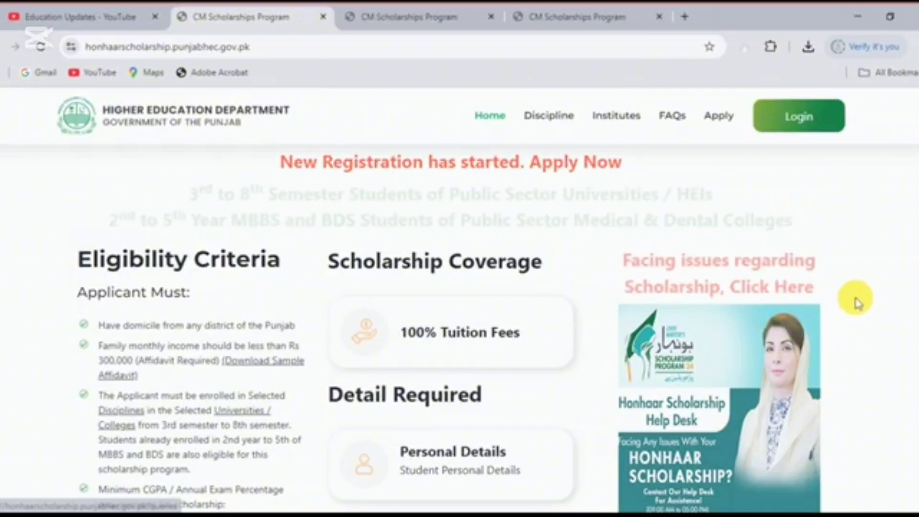
# Step: Open the Honhaar Helpdesk for scholarship issues from the scholarship home page and view its sign-in form
pyautogui.scroll(3, 889, 290)
pyautogui.scroll(-3, 889, 289)
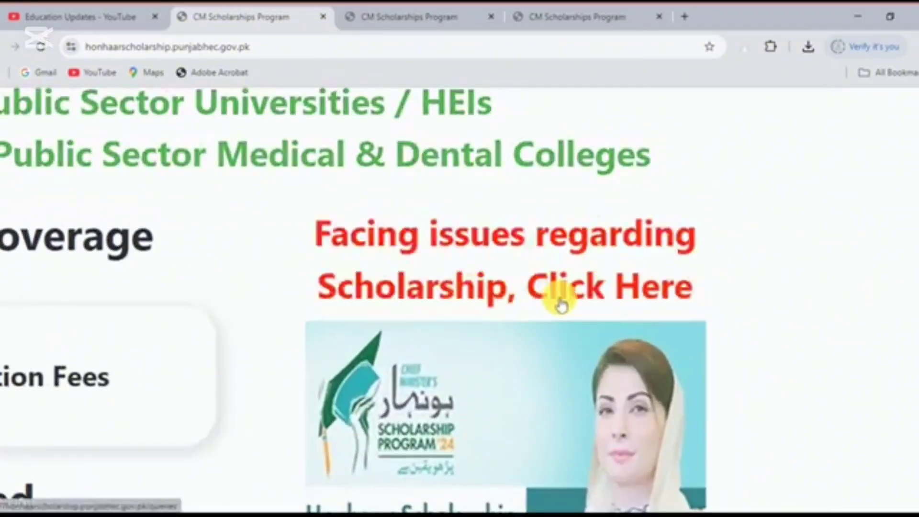
pyautogui.click(588, 271)
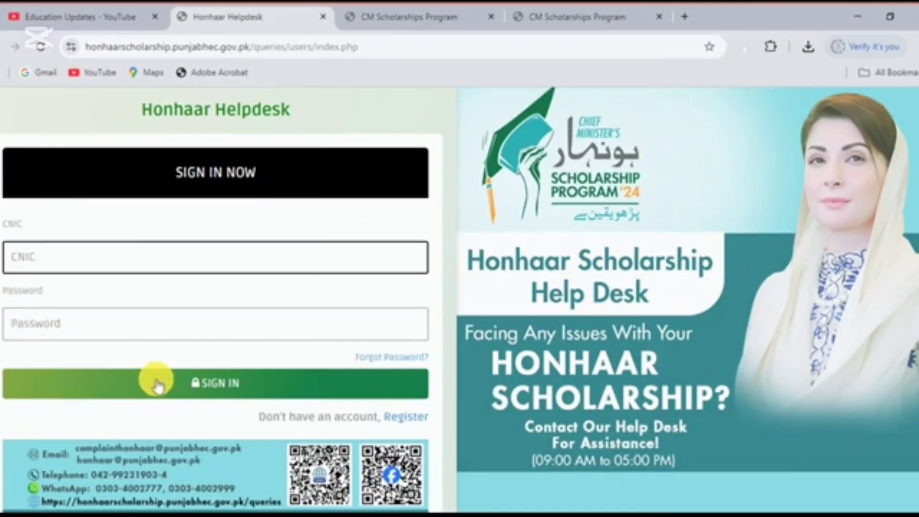
pyautogui.click(440, 202)
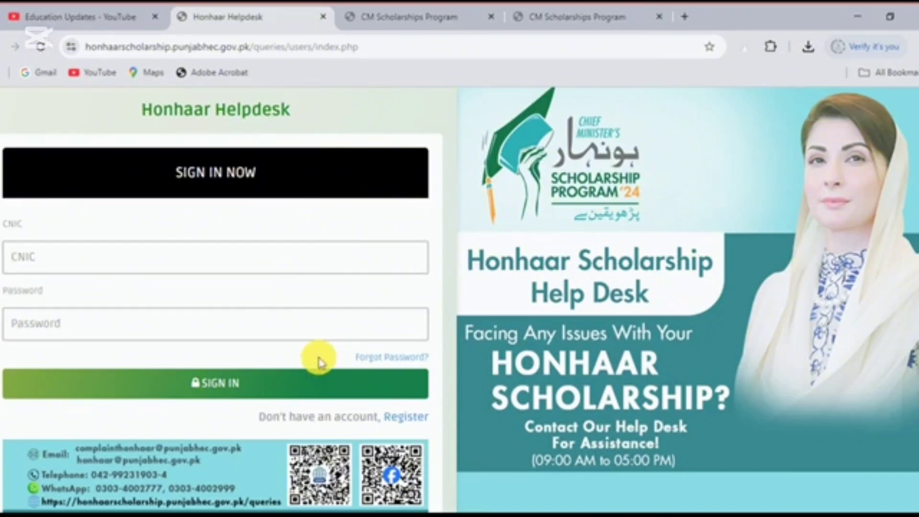